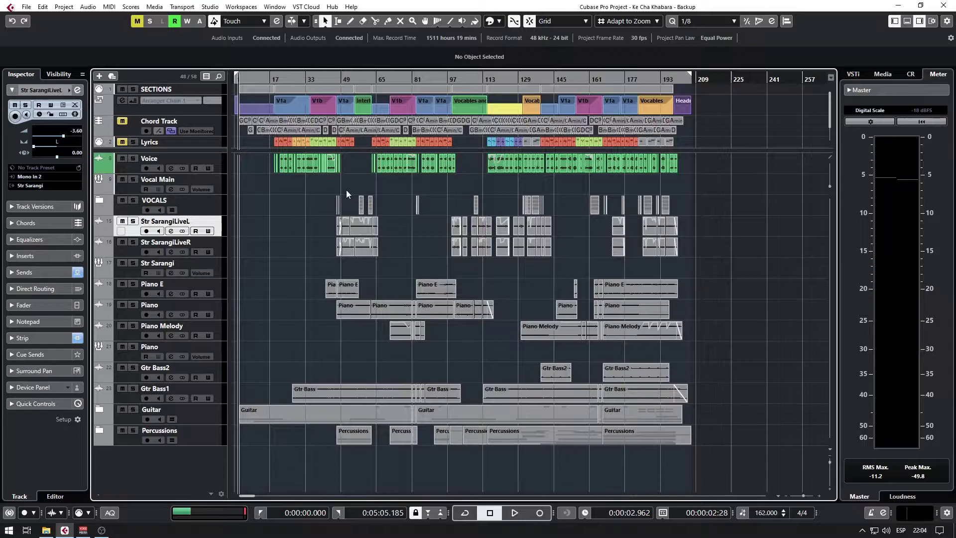
Review the channel insert effects in the MixConsole, then return to Faders and close the lower zone.
{"action": "key", "text": "alt+F3"}
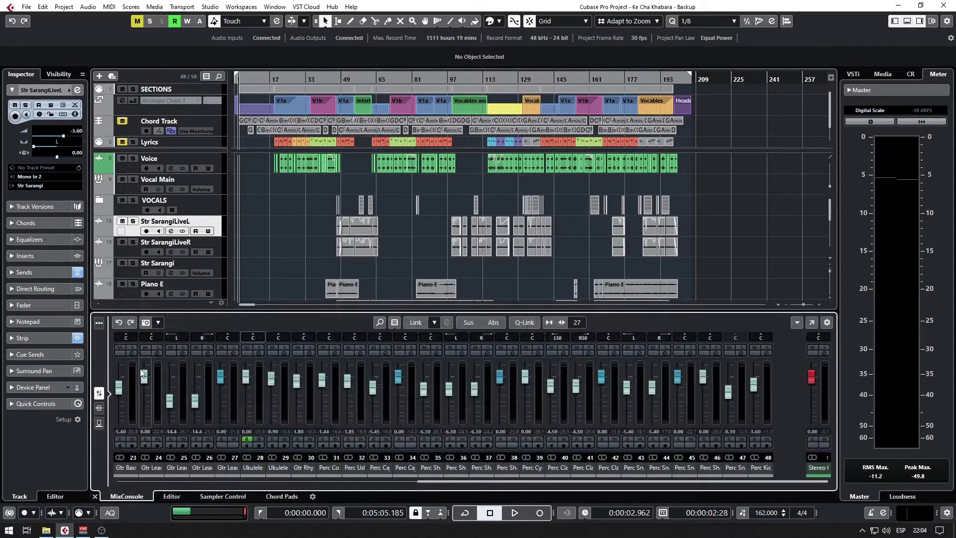
{"action": "left_click", "coordinate": [99, 408]}
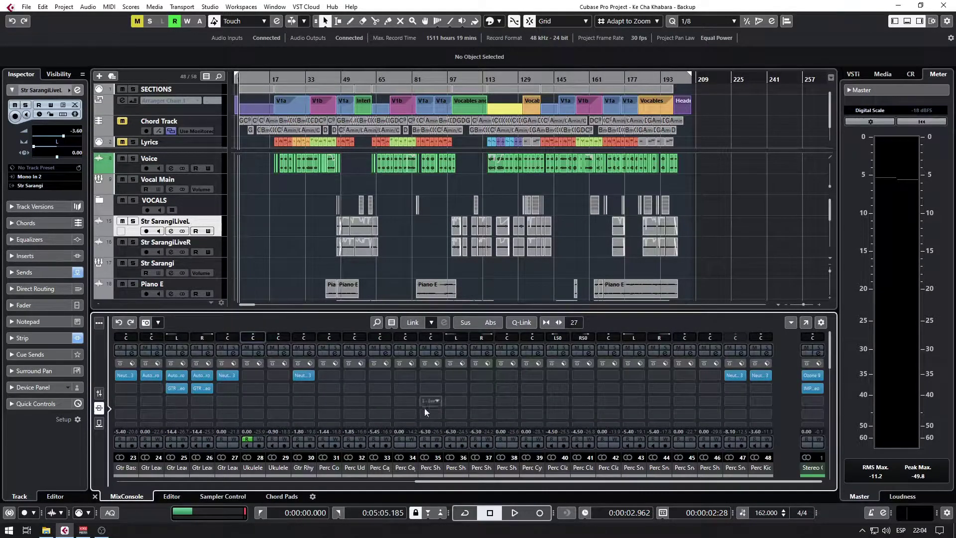
{"action": "left_click_drag", "start_coordinate": [440, 482], "coordinate": [420, 485]}
{"action": "left_click", "coordinate": [99, 393]}
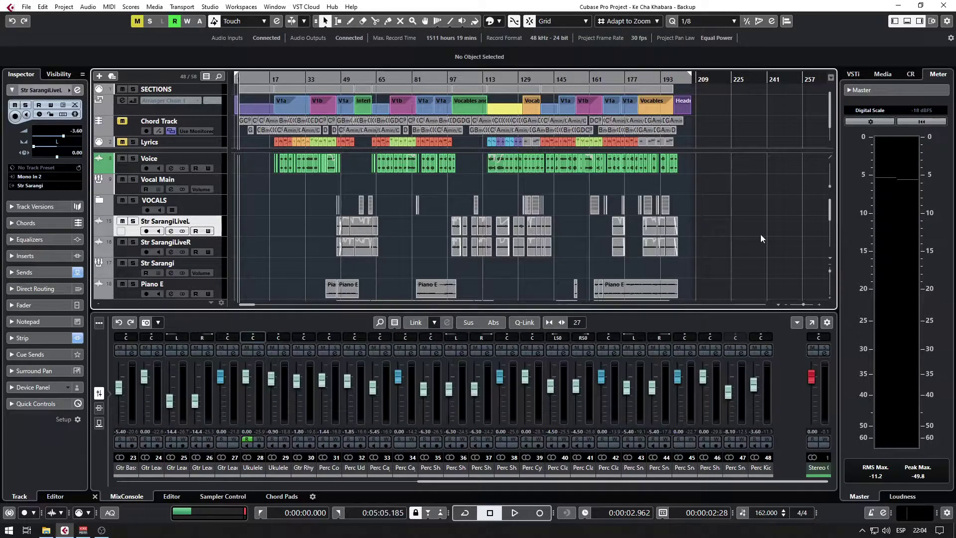
{"action": "key", "text": "ctrl+alt+b"}
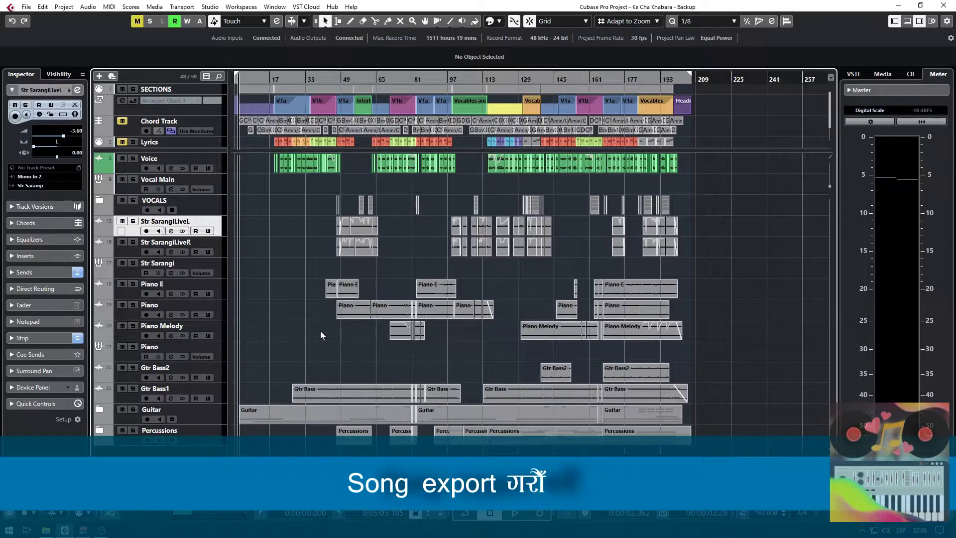
Open Export Audio Mixdown and set the Mixdown Exports folder as its file path.
{"action": "left_click", "coordinate": [24, 6]}
{"action": "mouse_move", "coordinate": [50, 159]}
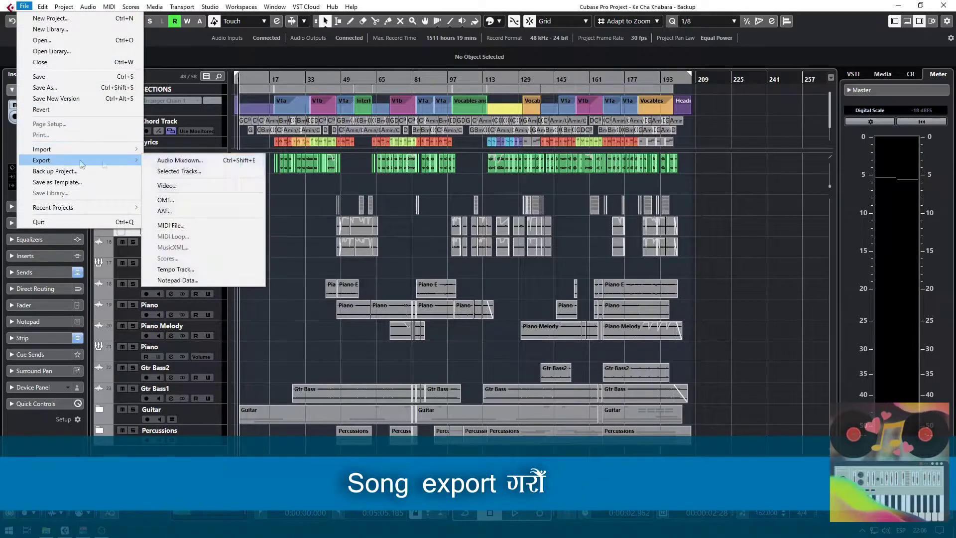
{"action": "left_click", "coordinate": [208, 159]}
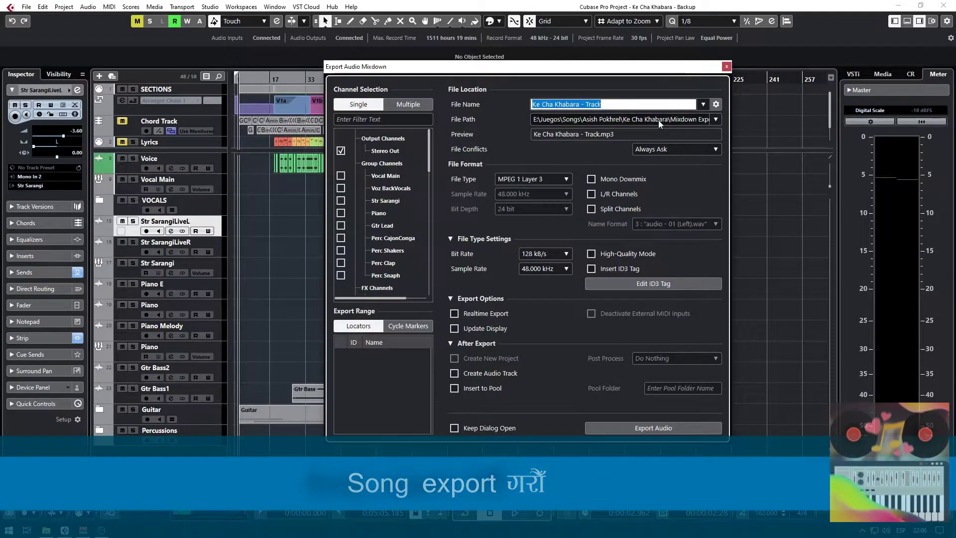
{"action": "left_click", "coordinate": [598, 123]}
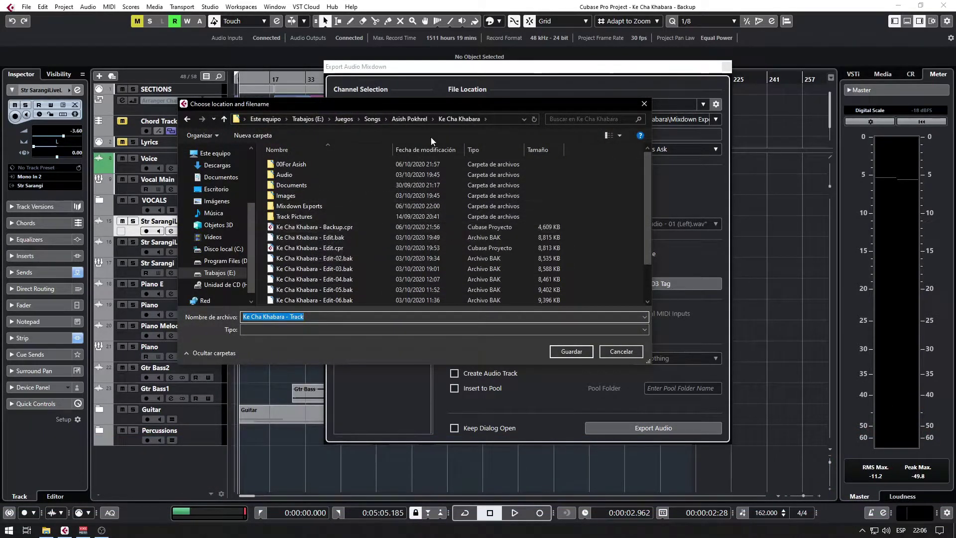
{"action": "left_click", "coordinate": [290, 206]}
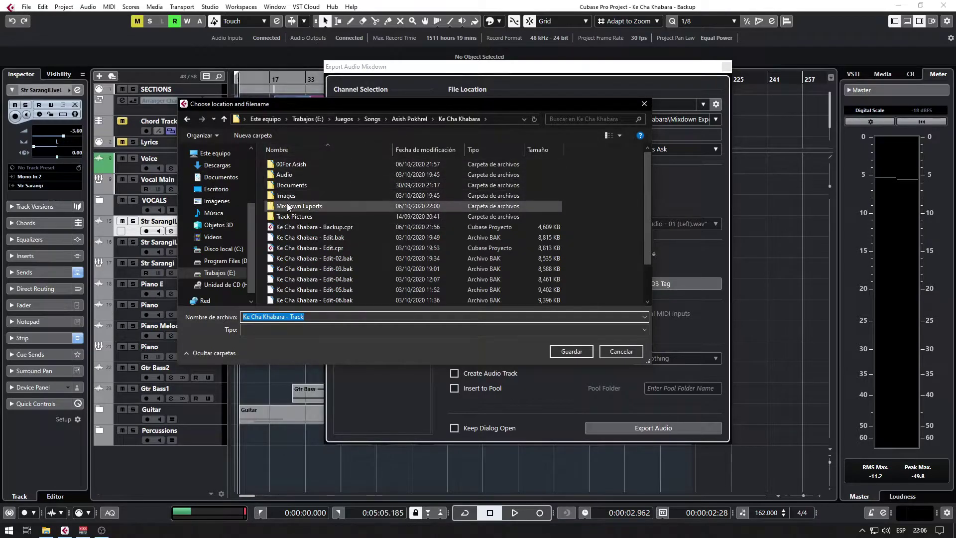
{"action": "double_click", "coordinate": [289, 207]}
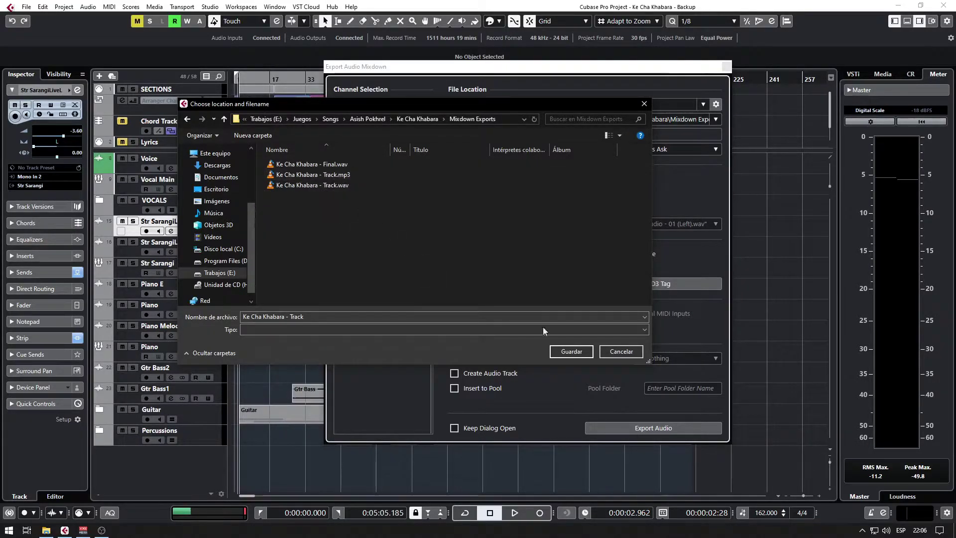
{"action": "left_click", "coordinate": [563, 352]}
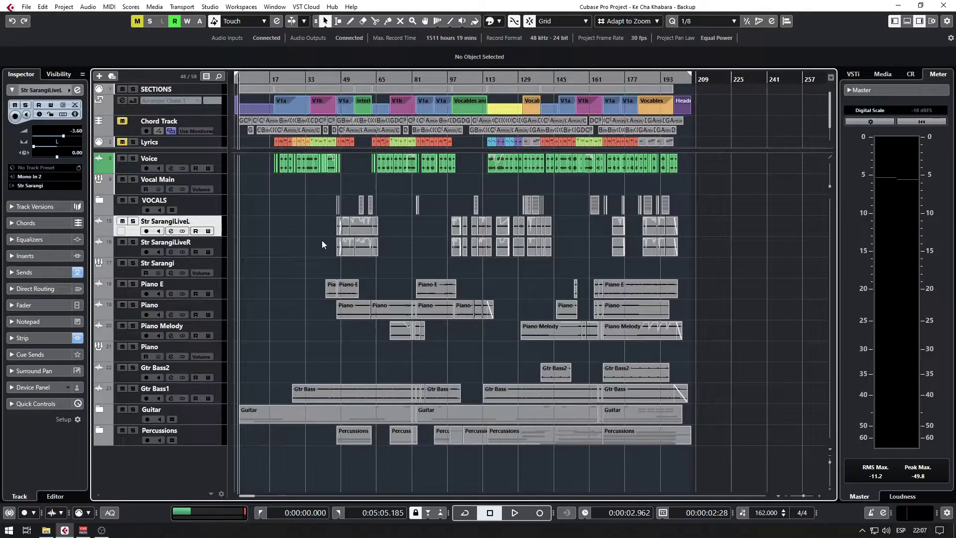
Rename the mixdown file to 'Ke Cha Khabara - Final', keeping the MPEG 1 Layer 3 format.
{"action": "double_click", "coordinate": [617, 104]}
{"action": "type", "text": "Final"}
{"action": "key", "text": "Return"}
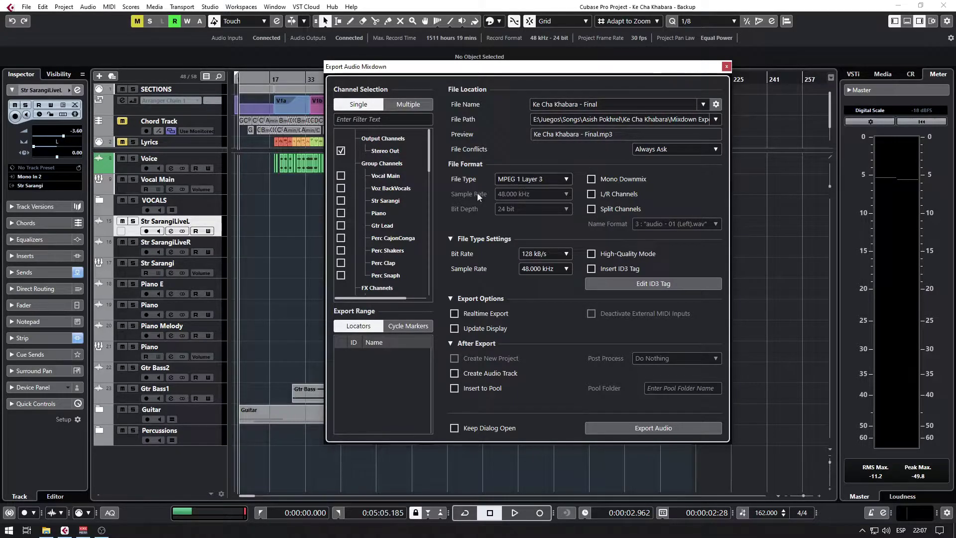
{"action": "left_click", "coordinate": [527, 183]}
{"action": "left_click", "coordinate": [532, 225]}
{"action": "left_click", "coordinate": [546, 182]}
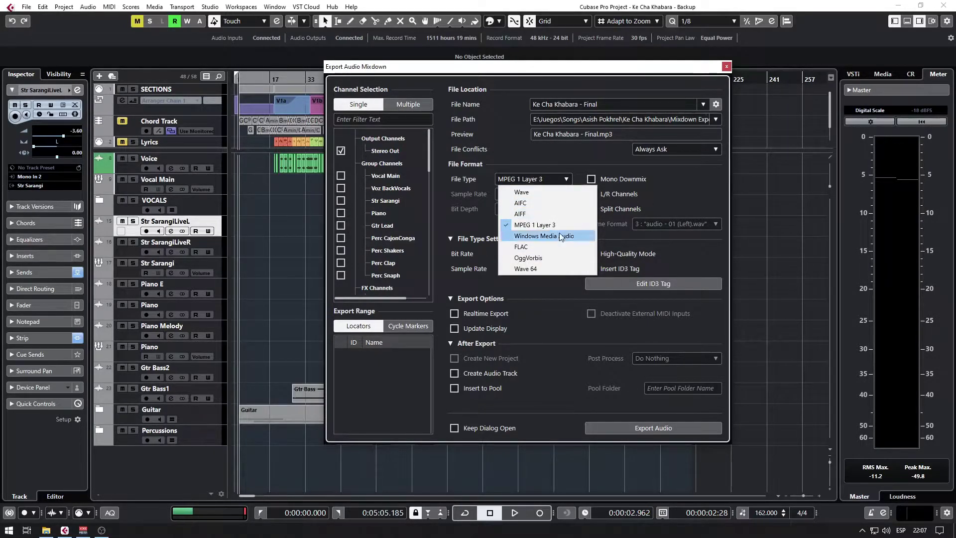
{"action": "left_click", "coordinate": [476, 213]}
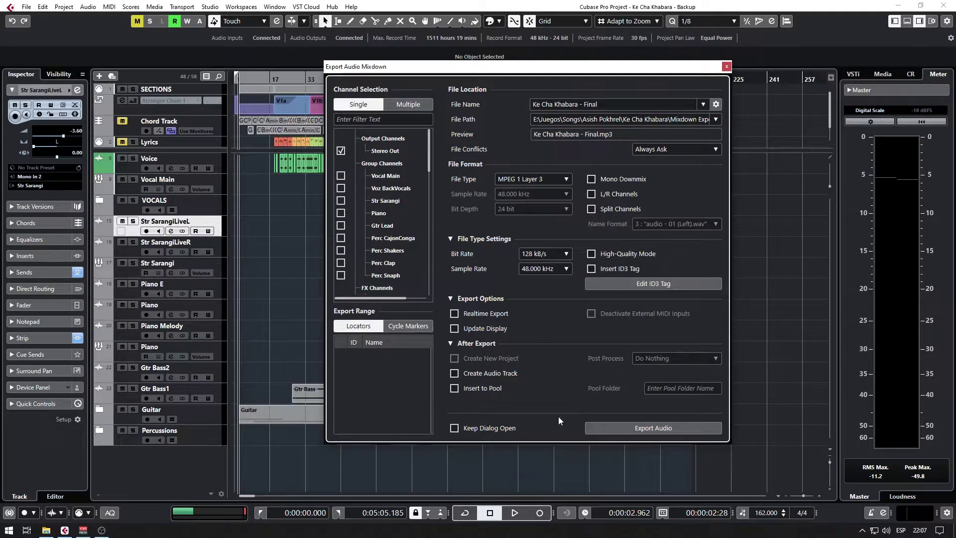
Set the ID3 tag title to 'Ke cha khabara', fill in the artist name, and export.
{"action": "left_click", "coordinate": [631, 282]}
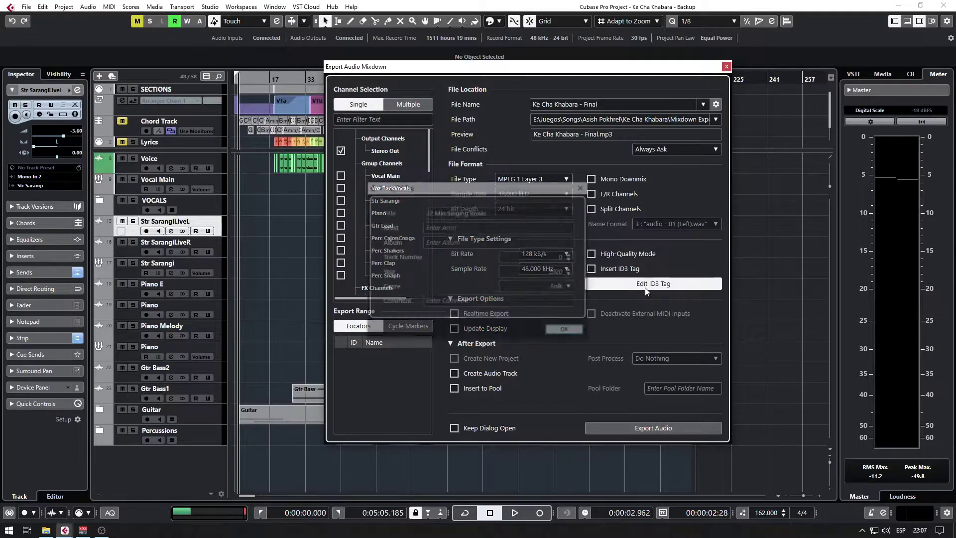
{"action": "left_click", "coordinate": [504, 213]}
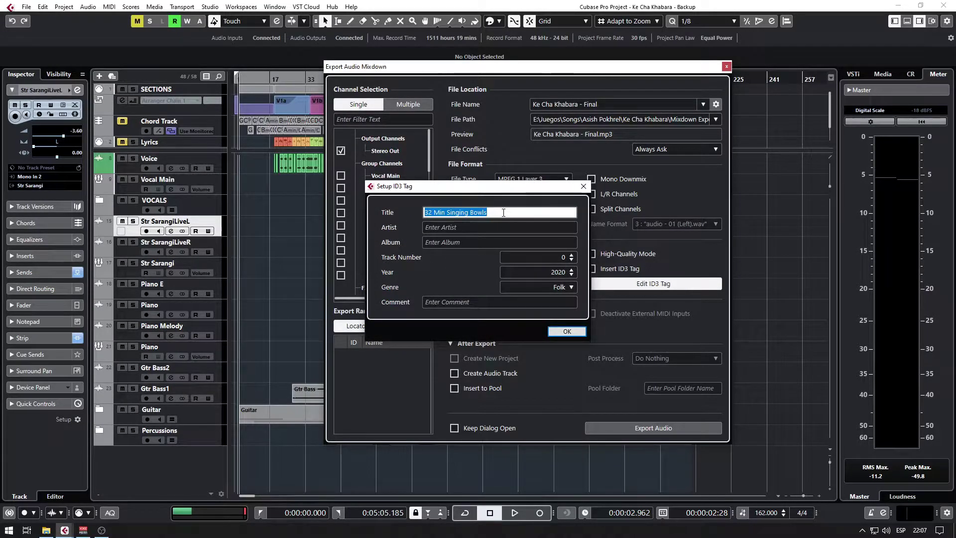
{"action": "type", "text": "Ke cha khabara"}
{"action": "key", "text": "Tab"}
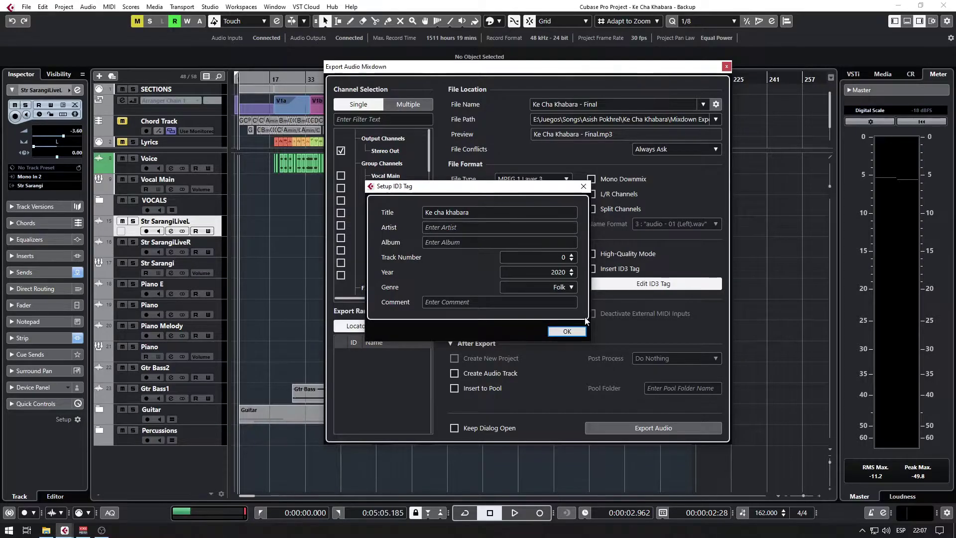
{"action": "left_click", "coordinate": [583, 186]}
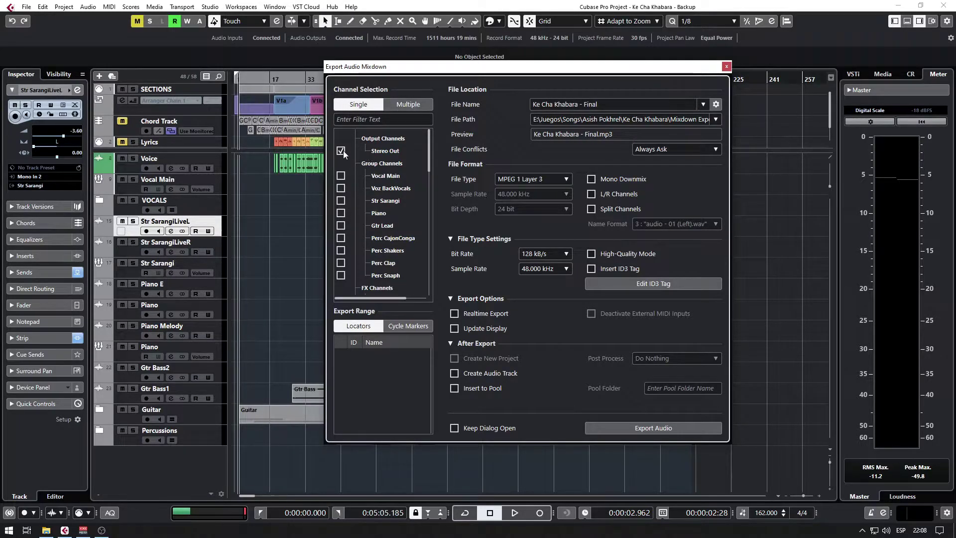
{"action": "left_click", "coordinate": [651, 428]}
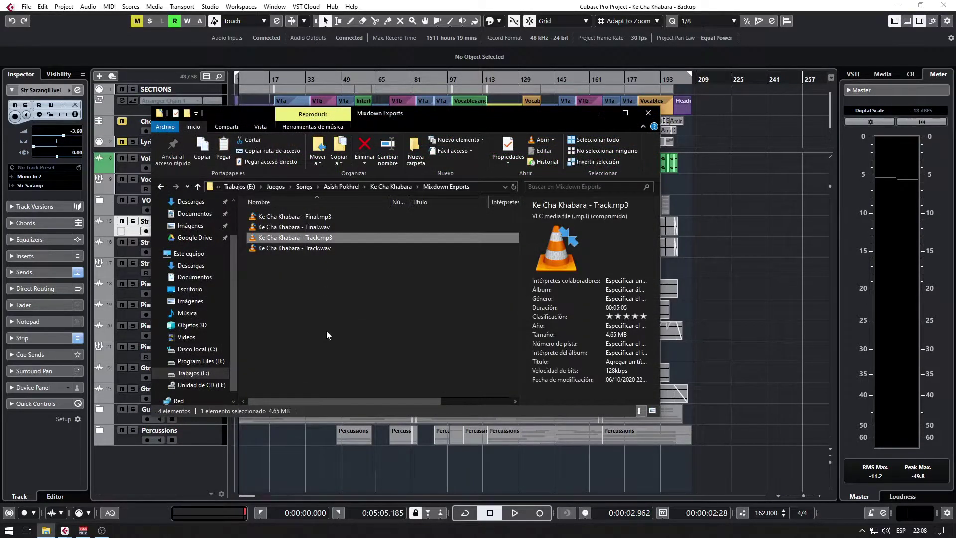
Delete the old Ke Cha Khabara - Track.mp3 from Mixdown Exports and return to Cubase.
{"action": "key", "text": "Delete"}
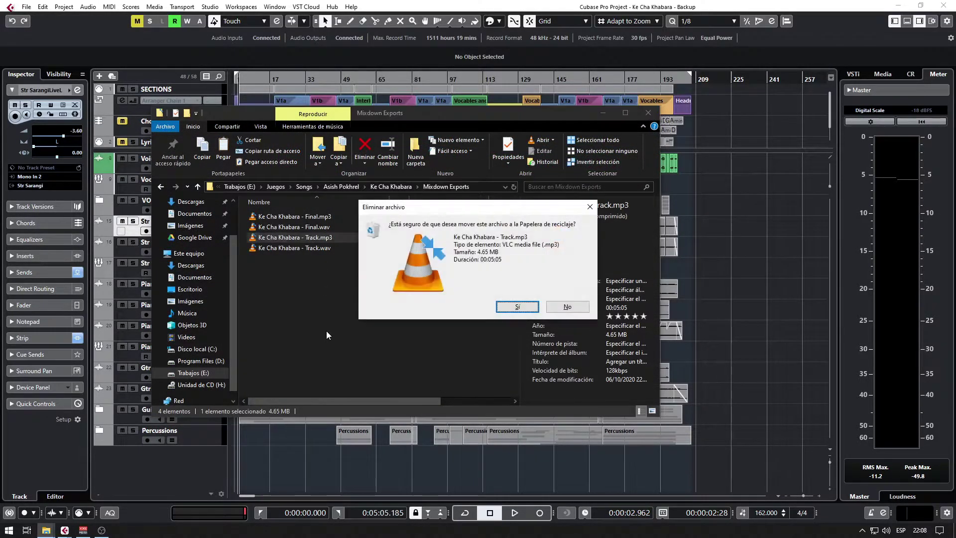
{"action": "key", "text": "Return"}
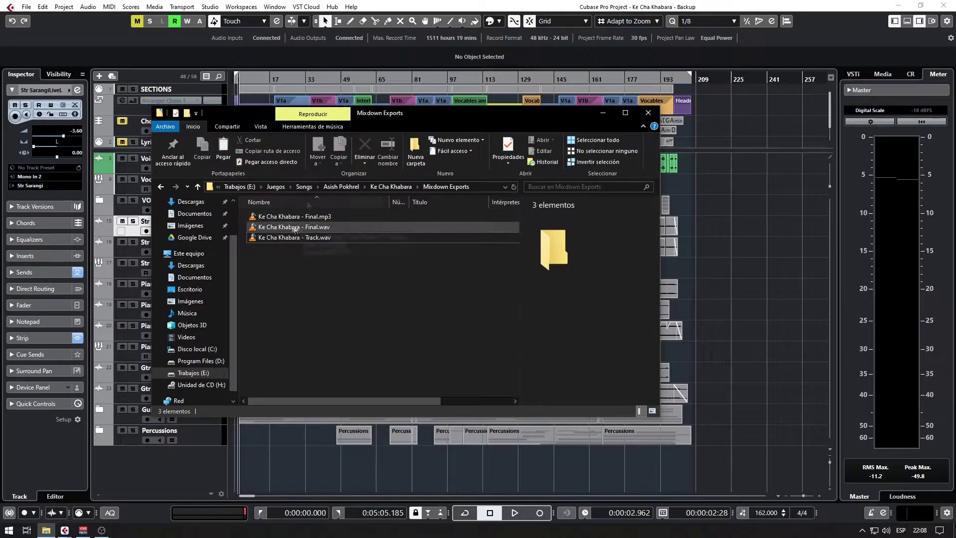
{"action": "left_click", "coordinate": [731, 306]}
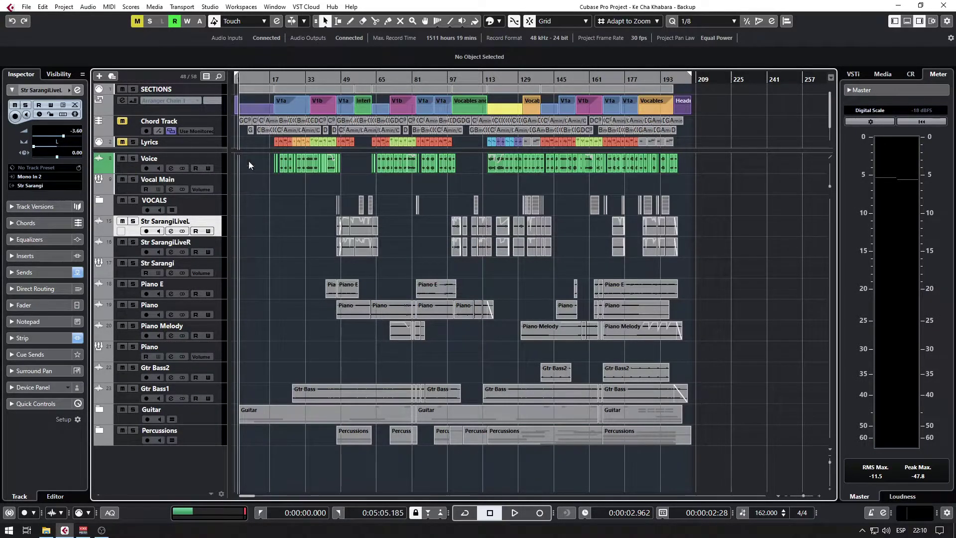
Mute the Voice track and briefly expand the VOCALS folder to check its tracks.
{"action": "left_click", "coordinate": [122, 158]}
{"action": "left_click", "coordinate": [98, 201]}
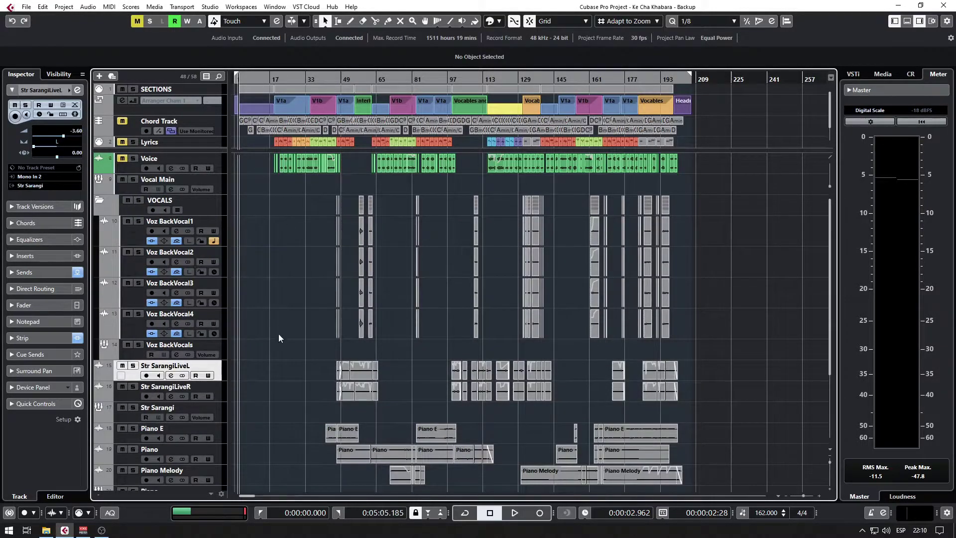
{"action": "left_click", "coordinate": [100, 202]}
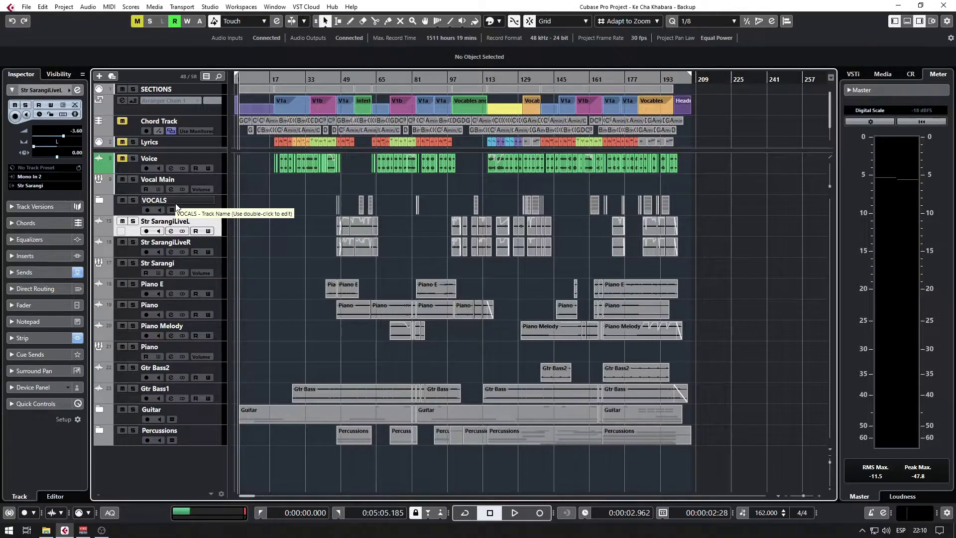
Export an MP3 mixdown with the file name changed from 'Final' to 'Ke Cha Khabara - Track'.
{"action": "left_click", "coordinate": [24, 7]}
{"action": "mouse_move", "coordinate": [99, 160]}
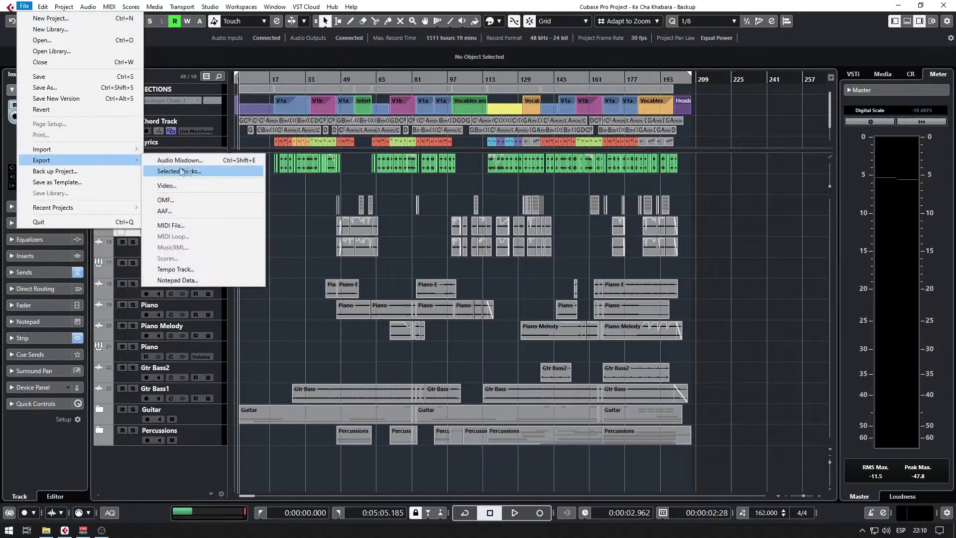
{"action": "left_click", "coordinate": [209, 160]}
{"action": "left_click", "coordinate": [616, 103]}
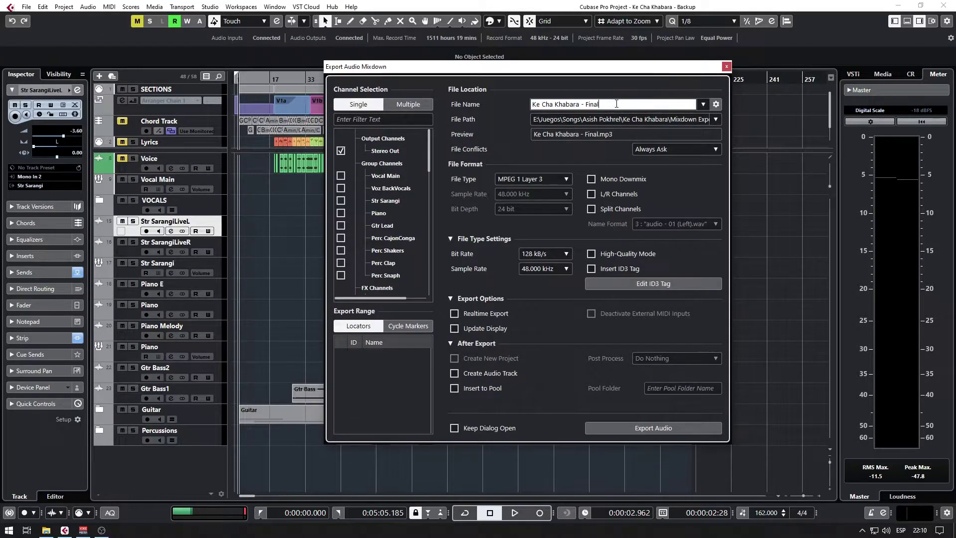
{"action": "double_click", "coordinate": [592, 104]}
{"action": "type", "text": "Track"}
{"action": "left_click", "coordinate": [694, 429]}
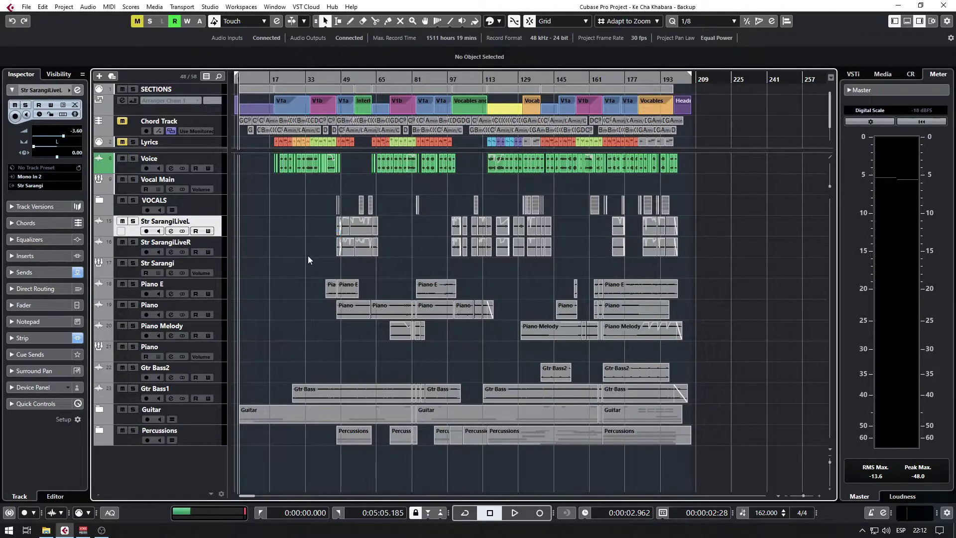
Start Back up Project and browse to 00For Asish > Ke Cha Khabara - Backup1, copying its path.
{"action": "left_click", "coordinate": [24, 7]}
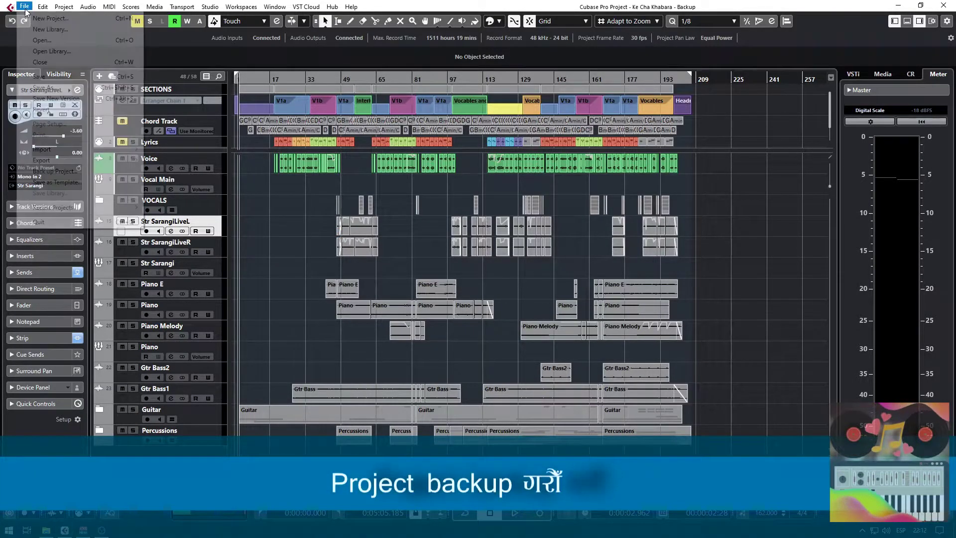
{"action": "left_click", "coordinate": [59, 171]}
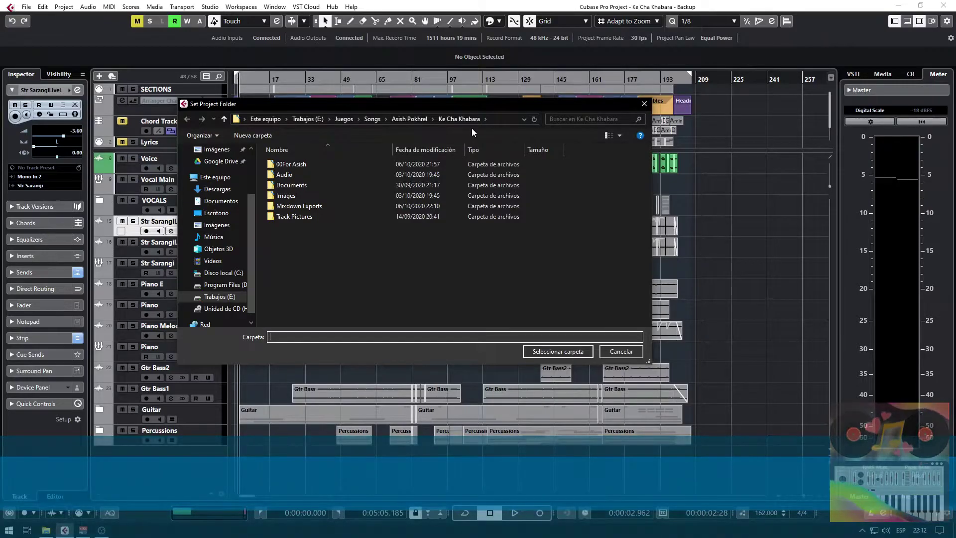
{"action": "double_click", "coordinate": [288, 167]}
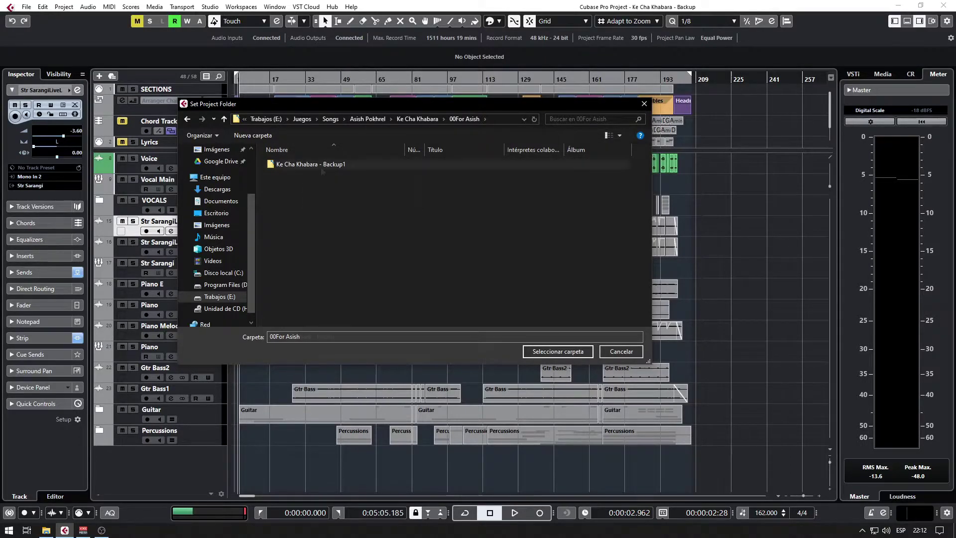
{"action": "double_click", "coordinate": [304, 167]}
{"action": "left_click", "coordinate": [508, 119]}
{"action": "key", "text": "ctrl+c"}
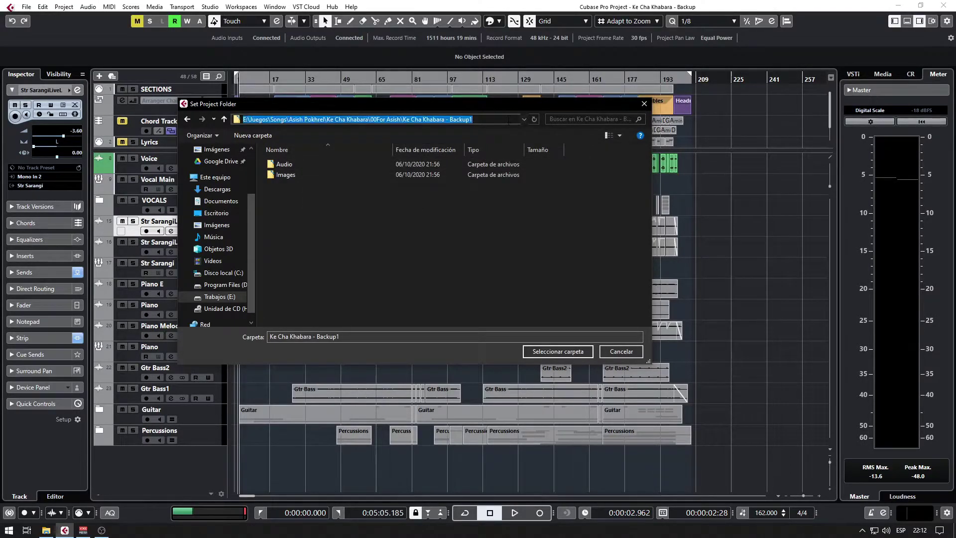
{"action": "left_click", "coordinate": [47, 530]}
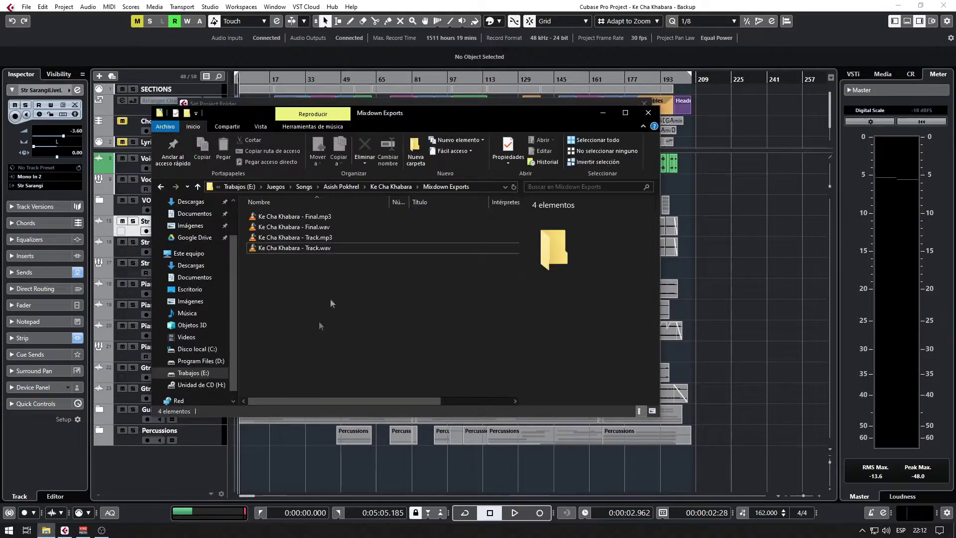
Go to the pasted Backup1 path in Explorer and delete its four old backup items.
{"action": "left_click", "coordinate": [490, 189]}
{"action": "key", "text": "ctrl+v"}
{"action": "key", "text": "Return"}
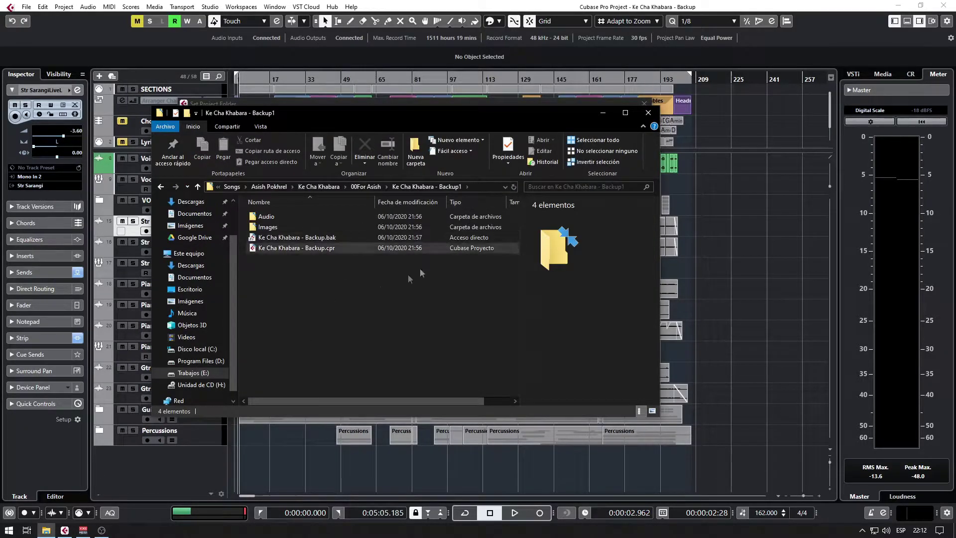
{"action": "left_click_drag", "start_coordinate": [343, 311], "coordinate": [322, 214]}
{"action": "key", "text": "Delete"}
{"action": "key", "text": "Return"}
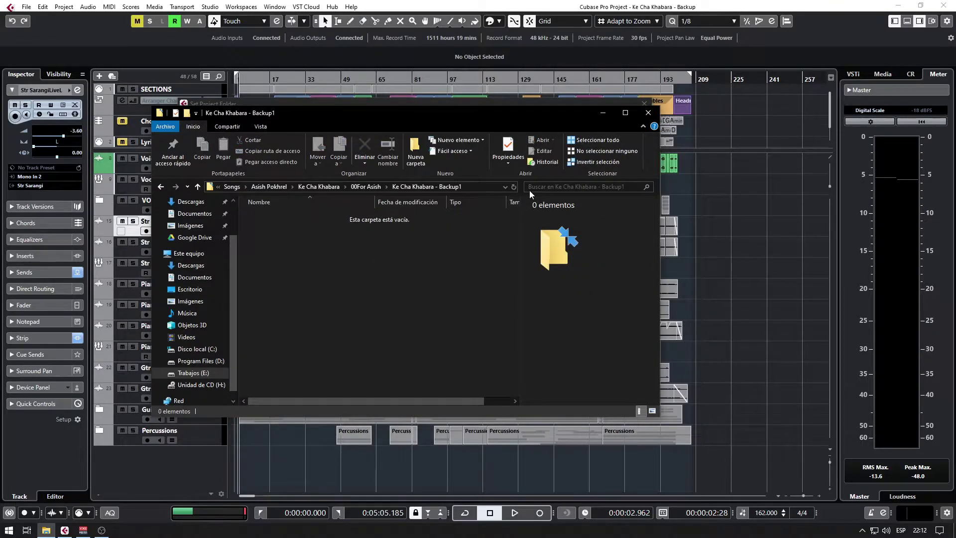
{"action": "left_click", "coordinate": [483, 188]}
{"action": "left_click", "coordinate": [729, 247]}
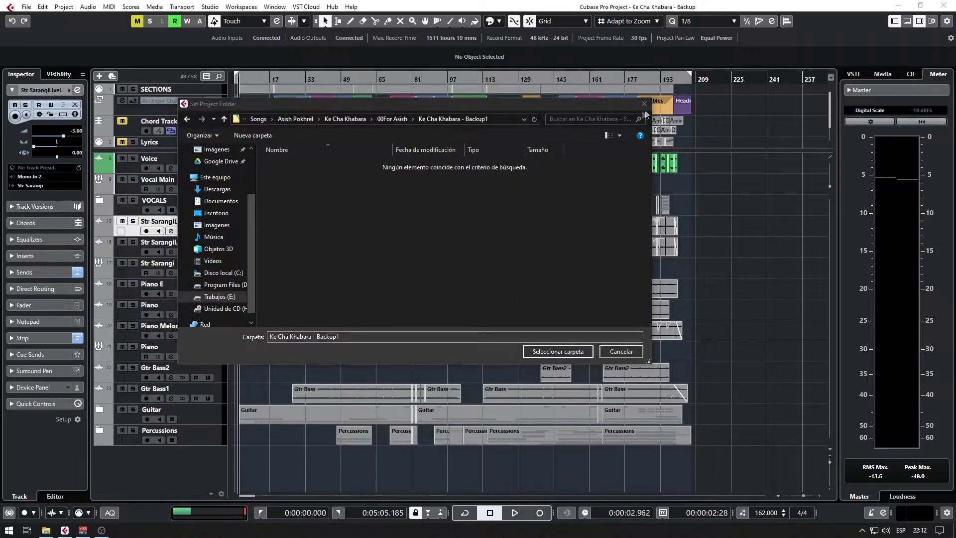
Restart Back up Project and select 00For Asish > Ke Cha Khabara - Backup1 as the destination.
{"action": "left_click", "coordinate": [643, 104]}
{"action": "left_click", "coordinate": [26, 6]}
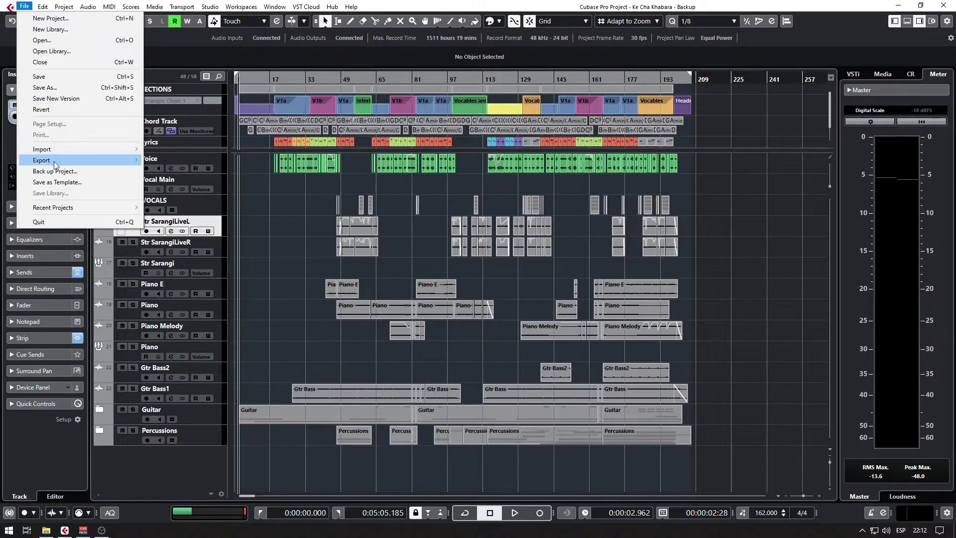
{"action": "left_click", "coordinate": [65, 174]}
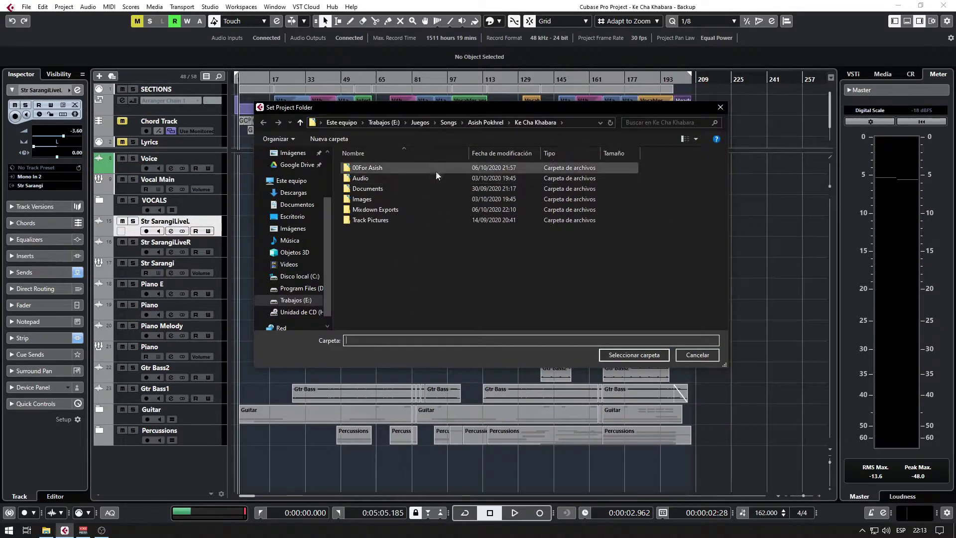
{"action": "left_click", "coordinate": [373, 167]}
{"action": "double_click", "coordinate": [372, 168]}
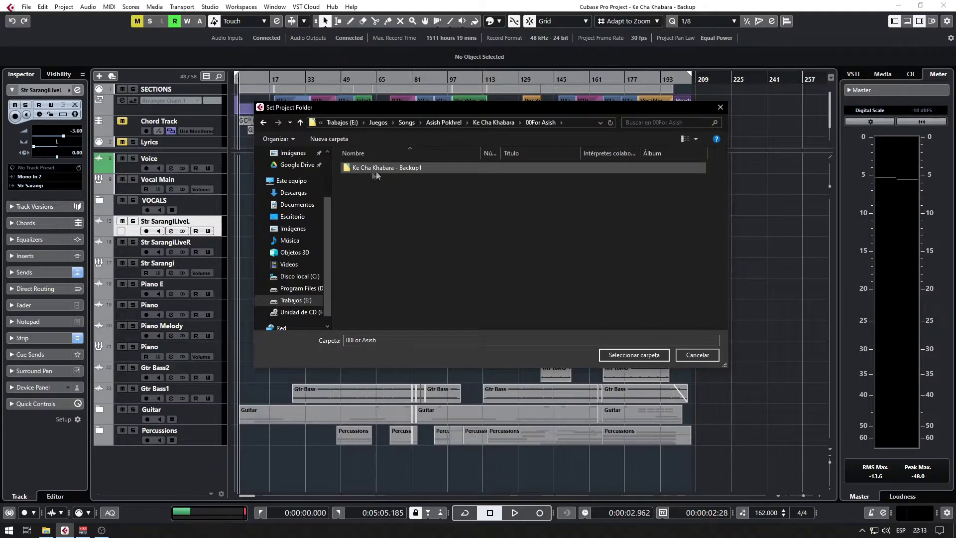
{"action": "double_click", "coordinate": [402, 169]}
{"action": "left_click", "coordinate": [634, 354]}
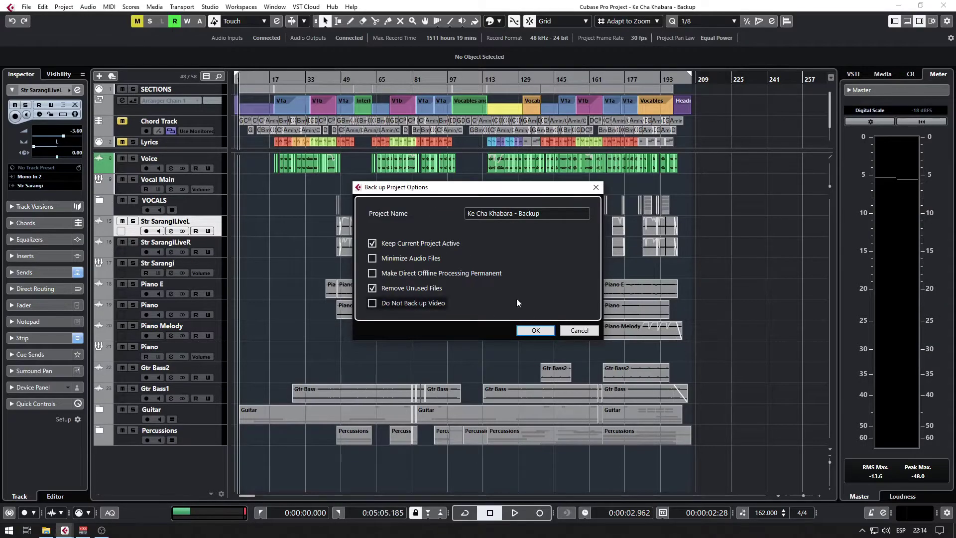
Run the backup, then navigate Explorer up to the Mixdown Exports folder.
{"action": "left_click", "coordinate": [547, 332]}
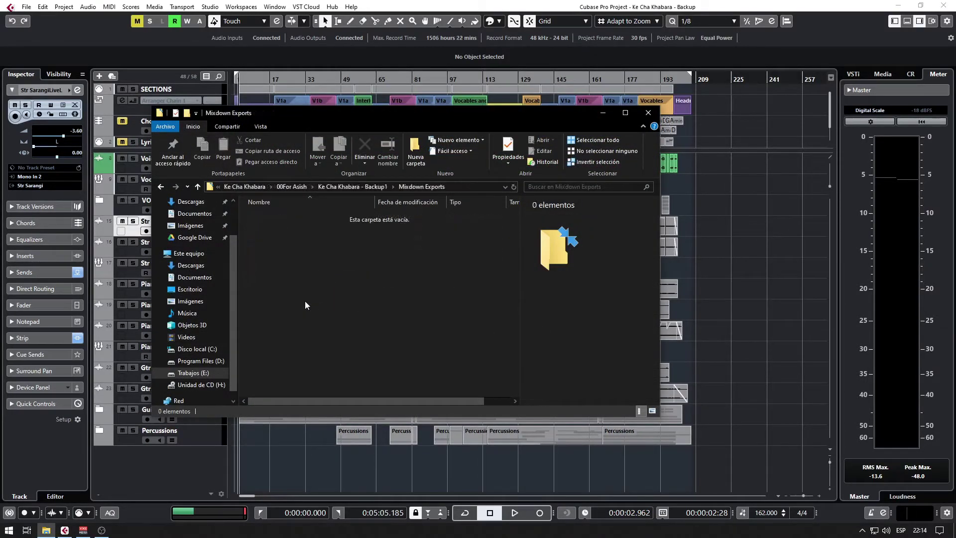
{"action": "key", "text": "alt+Left"}
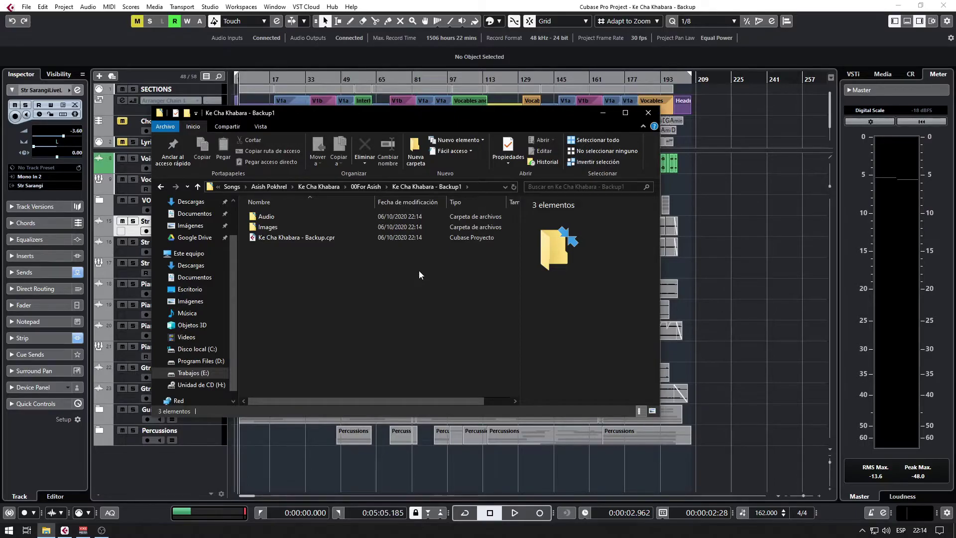
{"action": "left_click", "coordinate": [370, 188]}
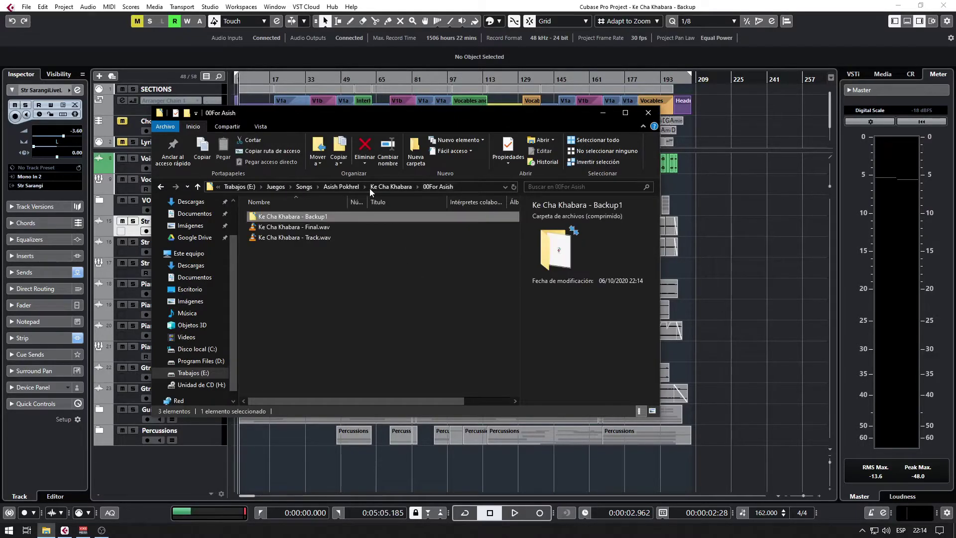
{"action": "left_click", "coordinate": [371, 188]}
{"action": "double_click", "coordinate": [292, 243]}
Copy the four mixdown MP3/WAV files into 00For Asish, resolving the Final.wav duplicate conflict.
{"action": "left_click_drag", "start_coordinate": [299, 285], "coordinate": [301, 204]}
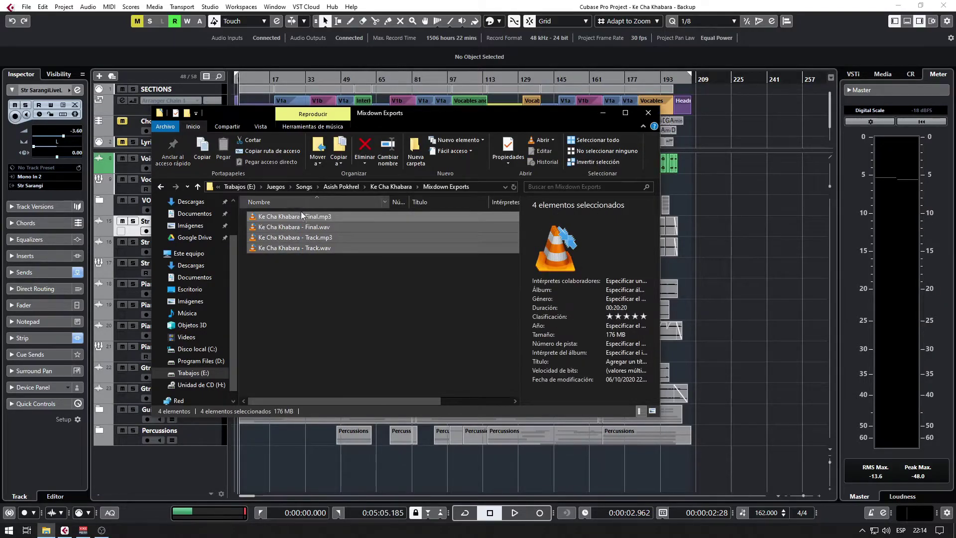
{"action": "key", "text": "BackSpace"}
{"action": "key", "text": "Home"}
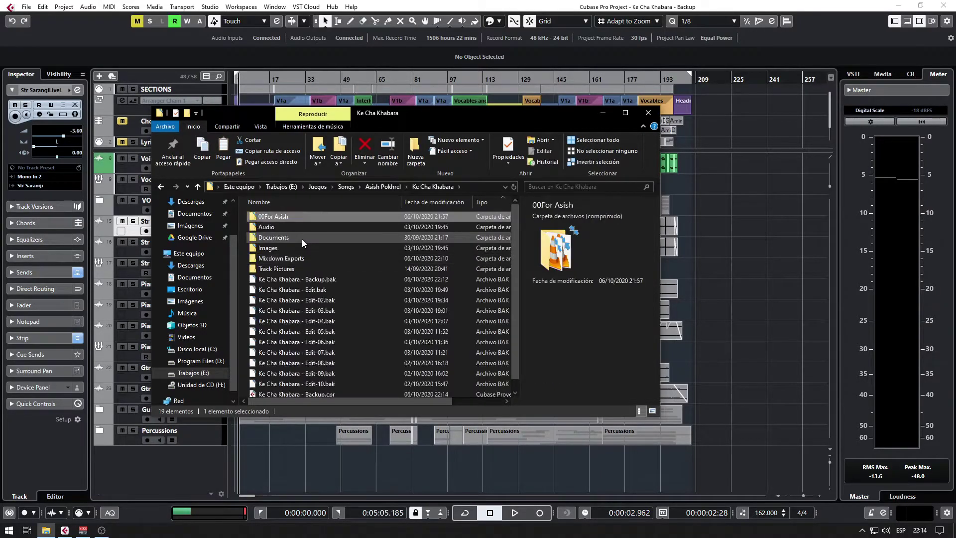
{"action": "key", "text": "Return"}
{"action": "key", "text": "ctrl+v"}
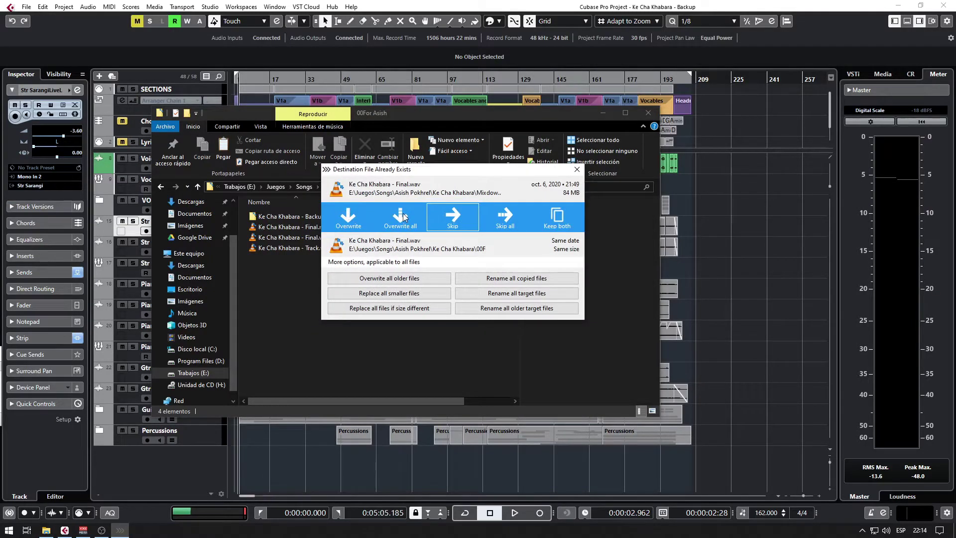
{"action": "left_click", "coordinate": [402, 213]}
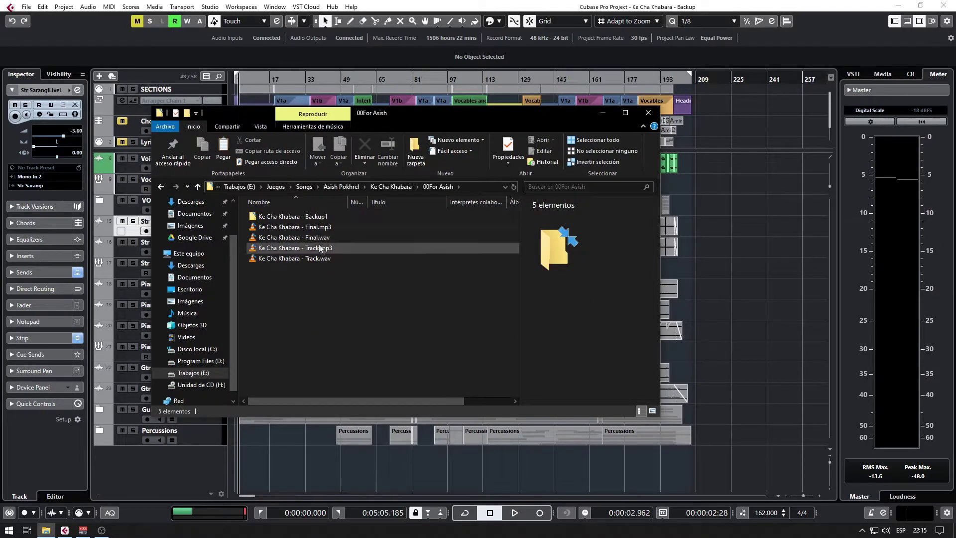
Rename the Backup1 folder to 'Ke Cha Khabara - Cubase Backup' and open it.
{"action": "left_click", "coordinate": [306, 218]}
{"action": "key", "text": "F2"}
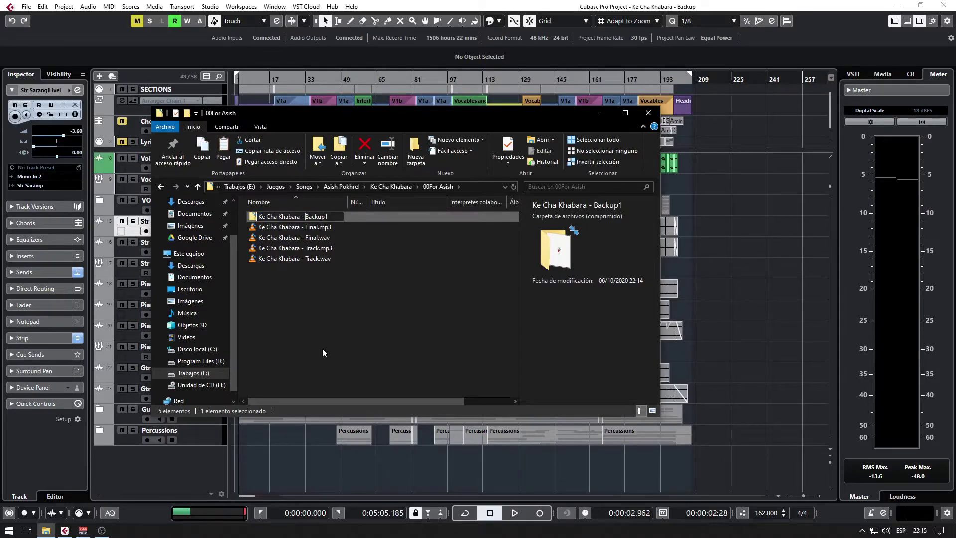
{"action": "type", "text": "Cubase"}
{"action": "key", "text": "End"}
{"action": "key", "text": "BackSpace"}
{"action": "key", "text": "Return"}
{"action": "key", "text": "Return"}
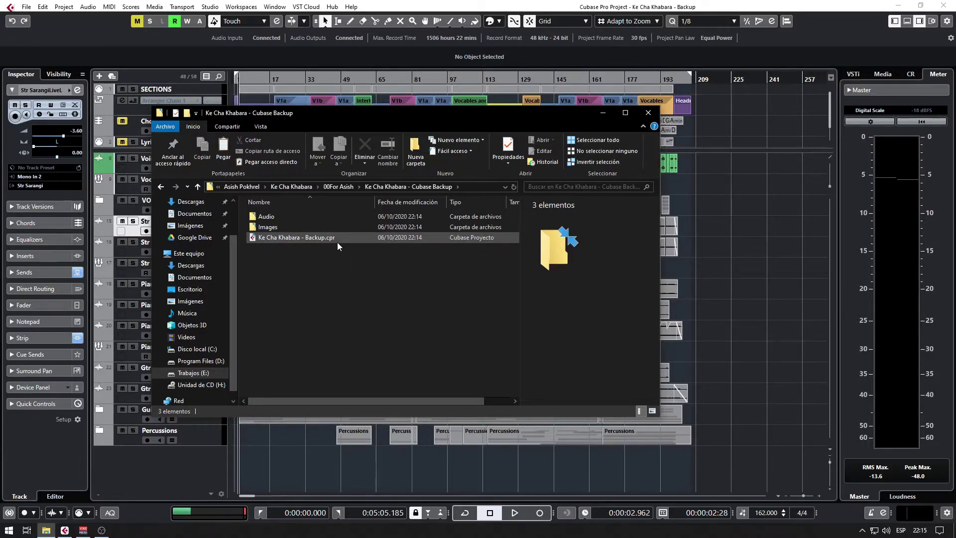
Duplicate the Backup.cpr project file and rename the copy to 'Ke Cha Khabara - Backup.bak'.
{"action": "left_click", "coordinate": [337, 242]}
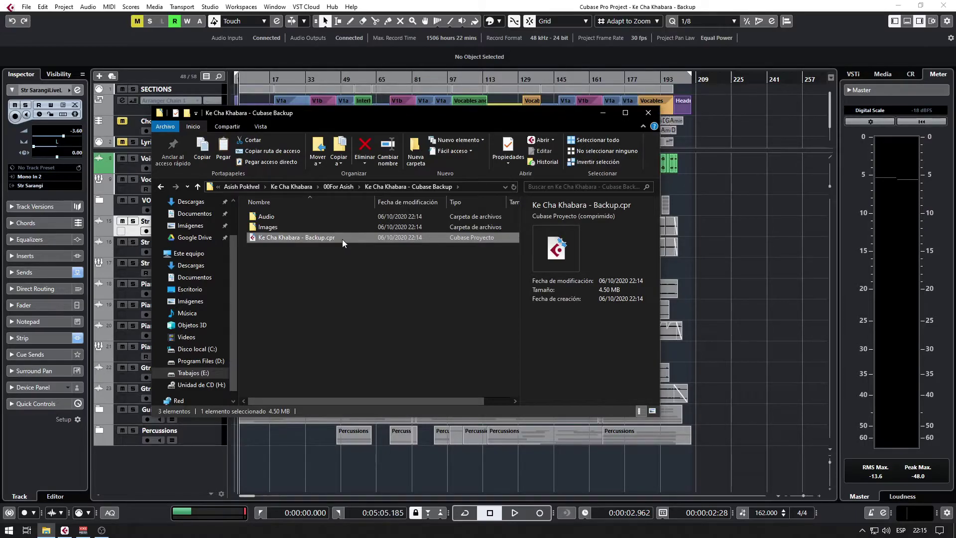
{"action": "key", "text": "ctrl+v"}
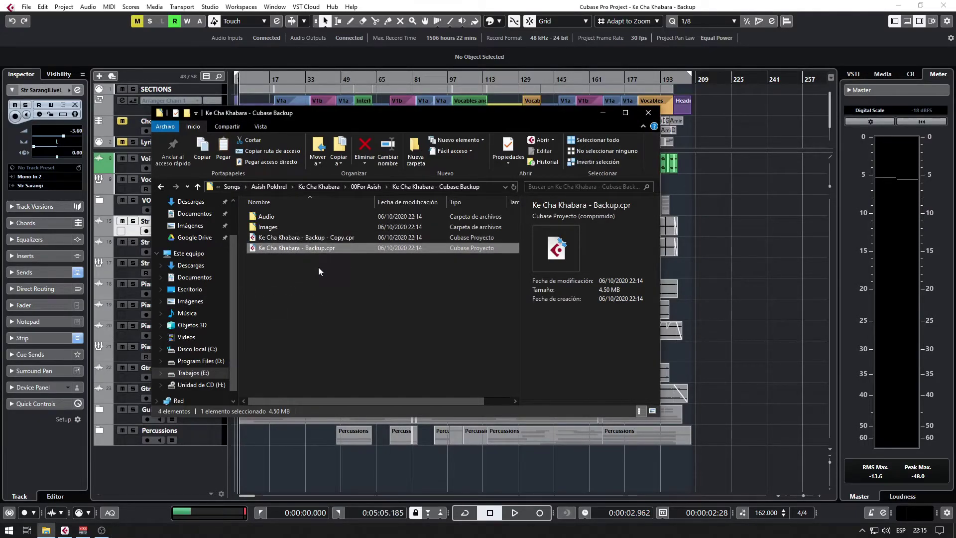
{"action": "left_click", "coordinate": [338, 239]}
{"action": "key", "text": "BackSpace"}
{"action": "type", "text": "bak"}
{"action": "key", "text": "Left"}
{"action": "key", "text": "Left"}
{"action": "key", "text": "Left"}
{"action": "key", "text": "shift+Left"}
{"action": "key", "text": "shift+Left"}
{"action": "key", "text": "shift+Left"}
{"action": "key", "text": "shift+Left"}
{"action": "key", "text": "shift+Left"}
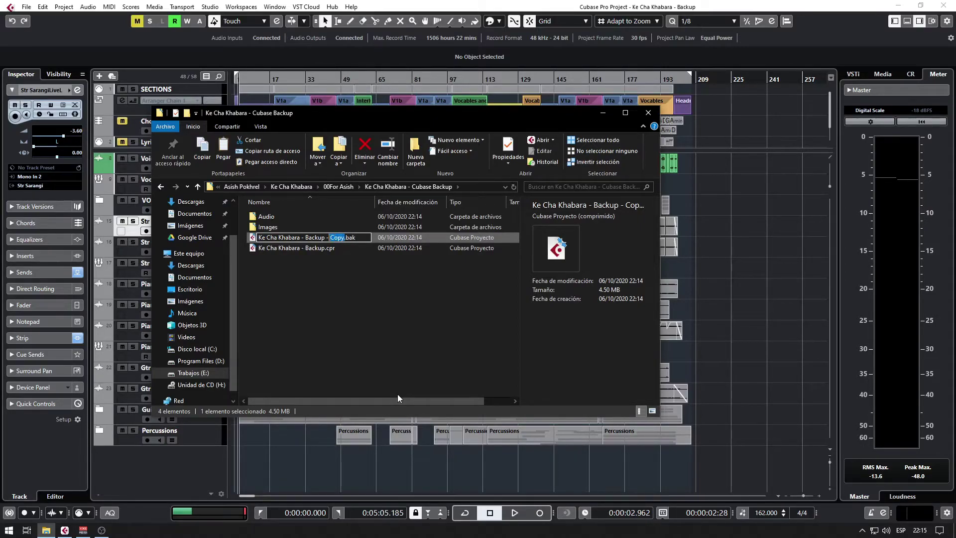
{"action": "key", "text": "BackSpace"}
{"action": "key", "text": "BackSpace"}
{"action": "key", "text": "BackSpace"}
{"action": "key", "text": "BackSpace"}
{"action": "key", "text": "Return"}
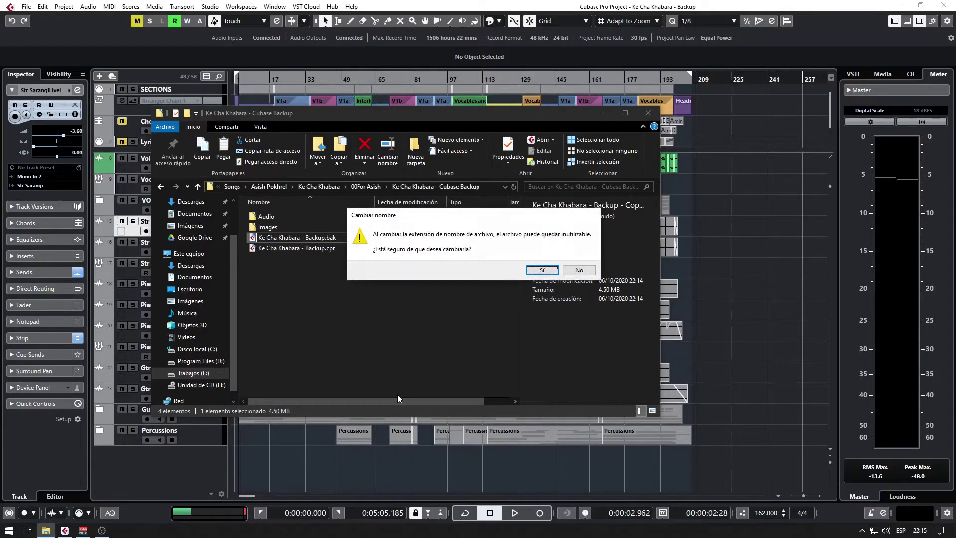
{"action": "key", "text": "Return"}
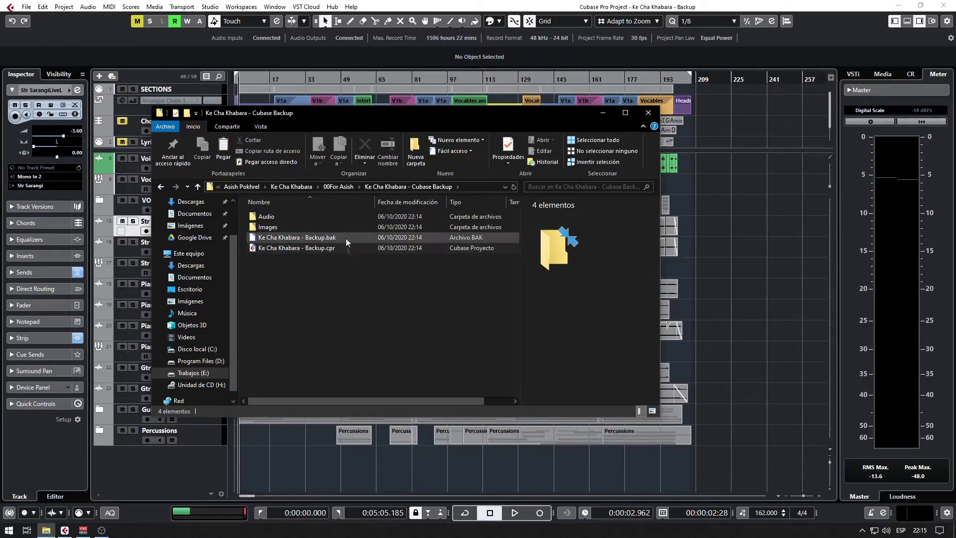
{"action": "left_click", "coordinate": [345, 238]}
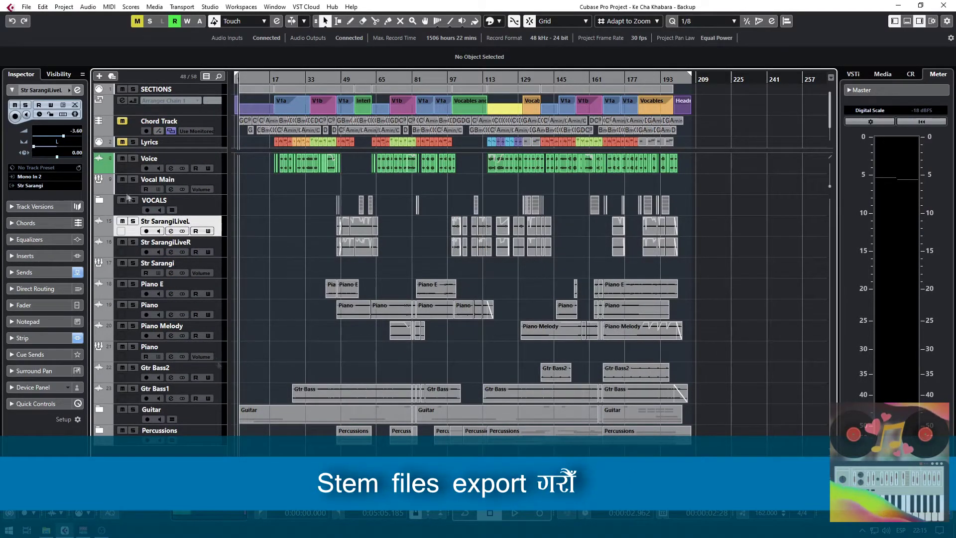
Solo the Voice track and move the playback position to around bar 21.
{"action": "left_click", "coordinate": [132, 158]}
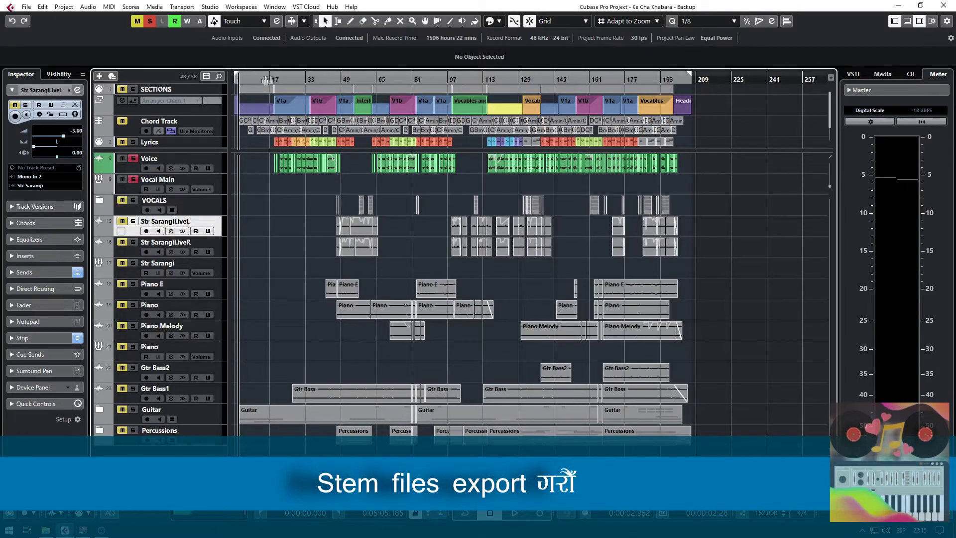
{"action": "left_click", "coordinate": [280, 83]}
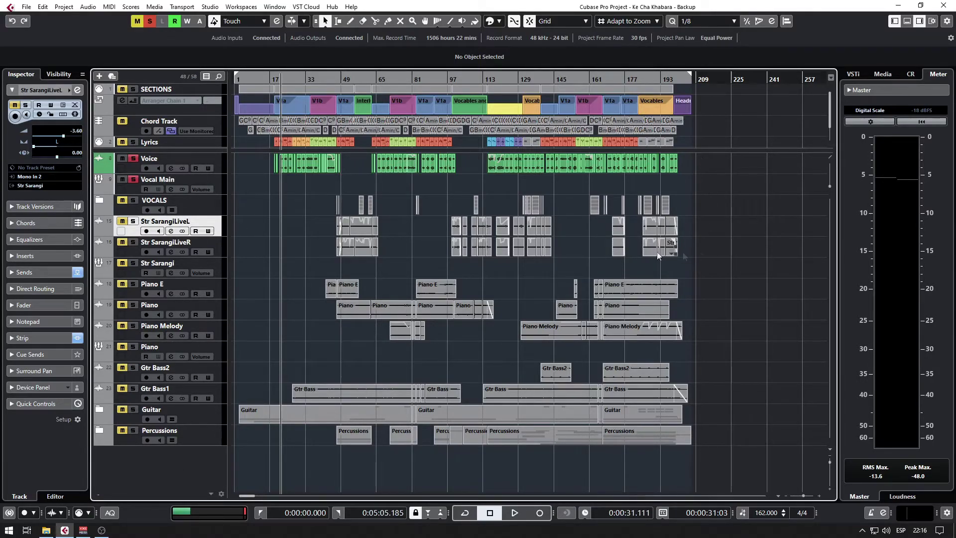
In the Audio Mixdown export path, create a 'Ke Cha Khabara - Stem Files' folder inside 00For Asish.
{"action": "left_click", "coordinate": [251, 81]}
{"action": "key", "text": "ctrl+shift+e"}
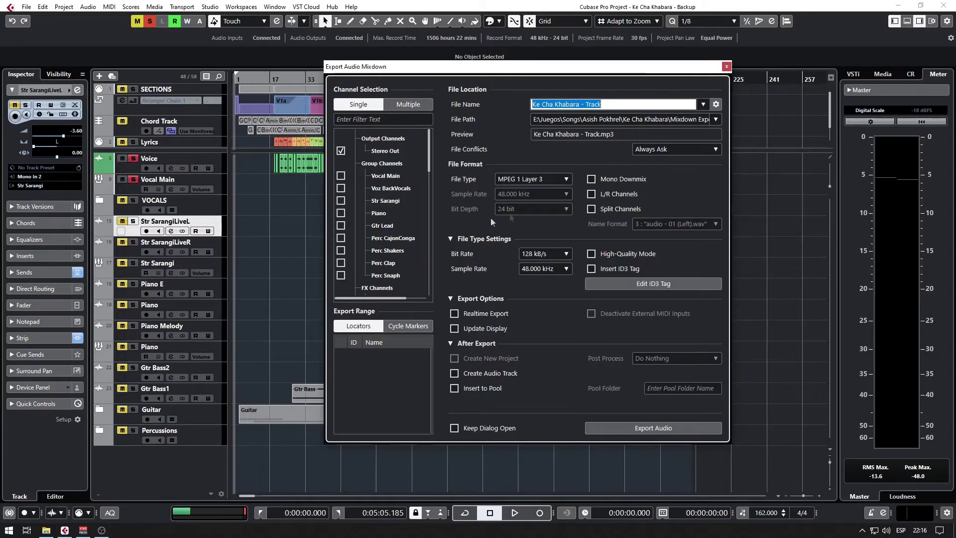
{"action": "left_click", "coordinate": [593, 118]}
{"action": "double_click", "coordinate": [372, 167]}
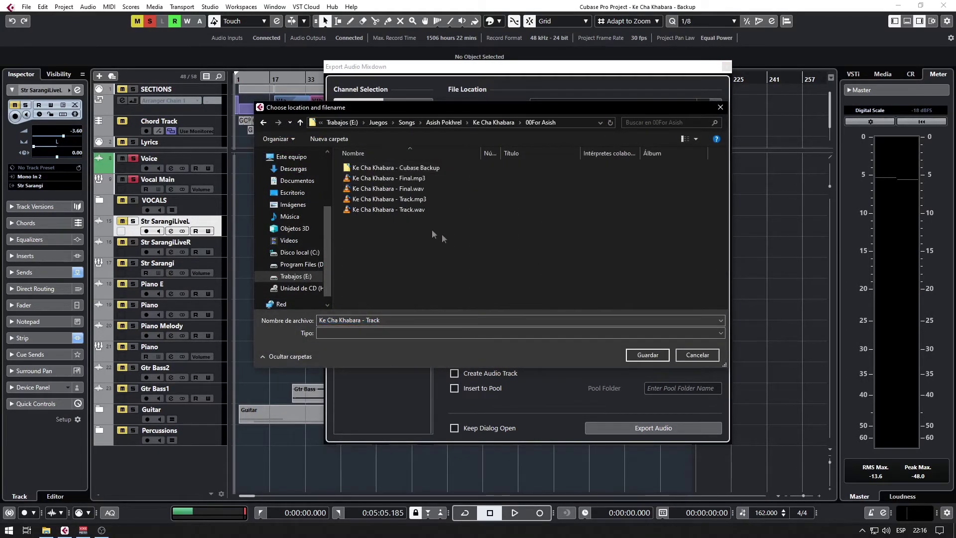
{"action": "key", "text": "ctrl+shift+n"}
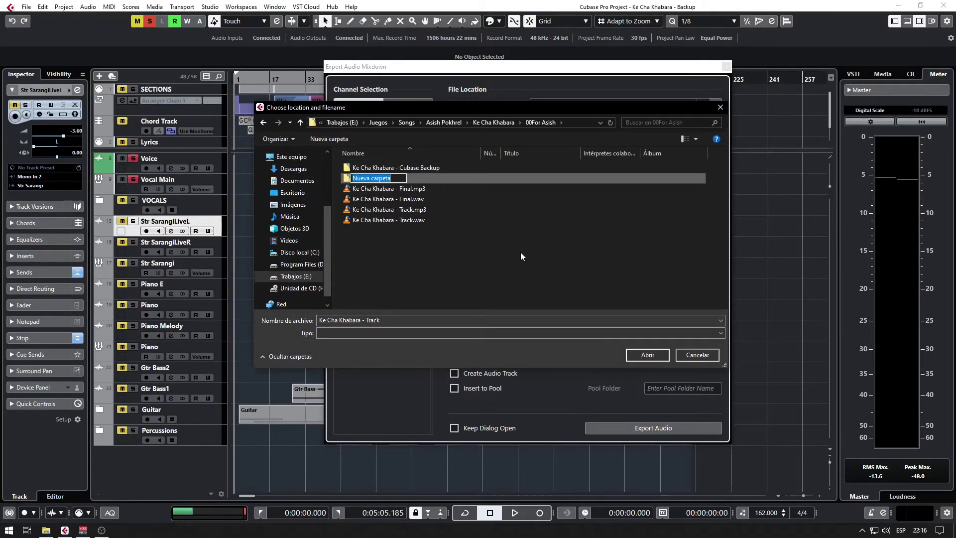
{"action": "type", "text": "Ke Cha Khabara - Cubase Ba"}
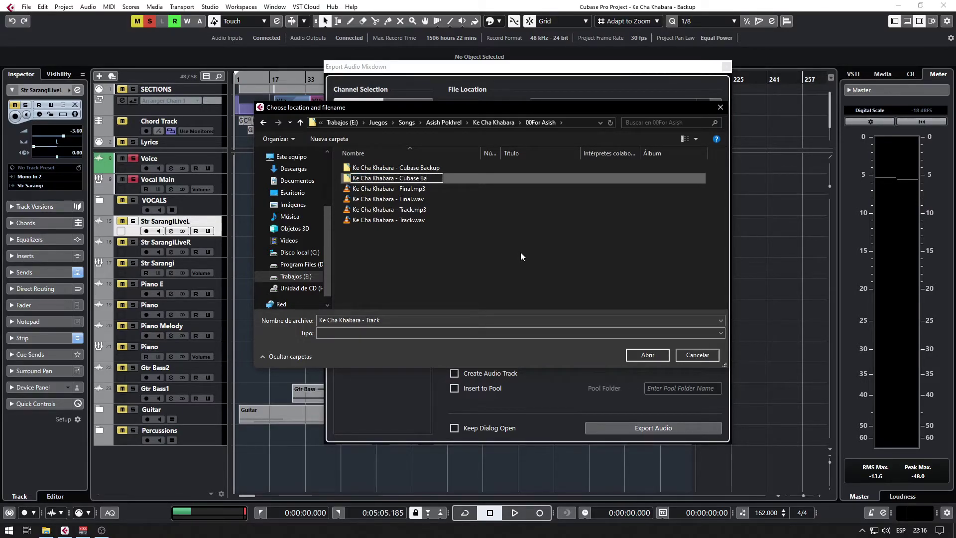
{"action": "type", "text": "ckup with E"}
{"action": "key", "text": "ctrl+shift+Left"}
{"action": "key", "text": "ctrl+shift+Left"}
{"action": "key", "text": "ctrl+shift+Left"}
{"action": "key", "text": "ctrl+shift+Left"}
{"action": "type", "text": "Stem Files"}
{"action": "key", "text": "Return"}
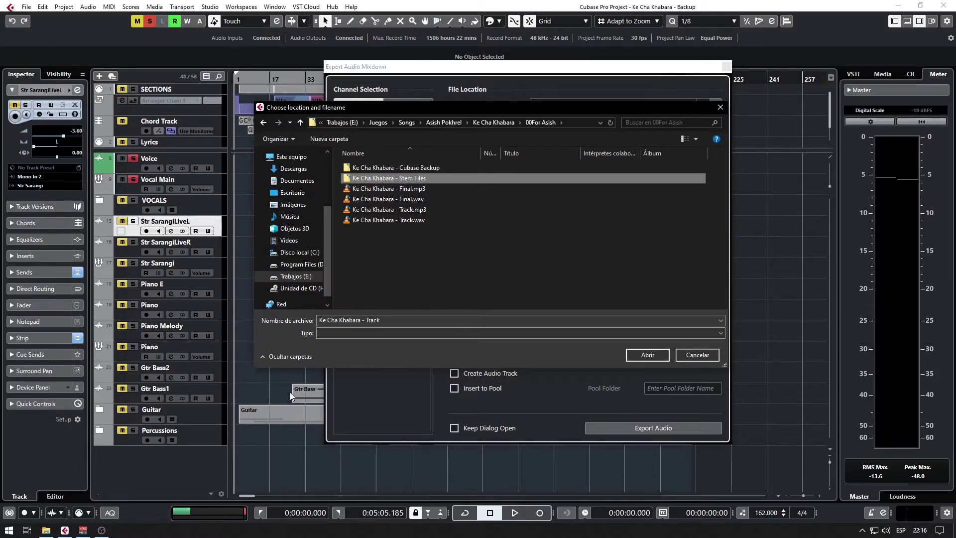
Open the new Stem Files folder and name the export file 'Main Vocal'.
{"action": "double_click", "coordinate": [402, 181]}
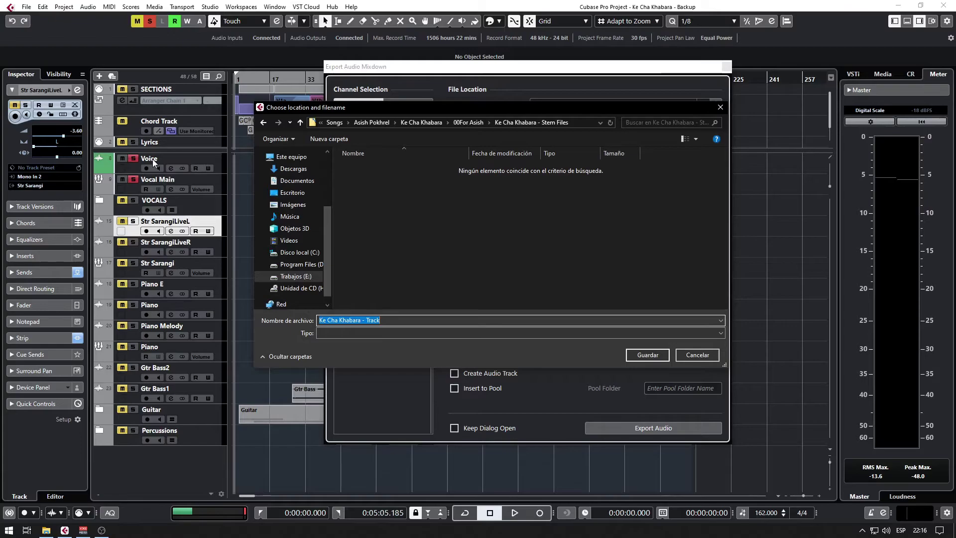
{"action": "type", "text": "Main"}
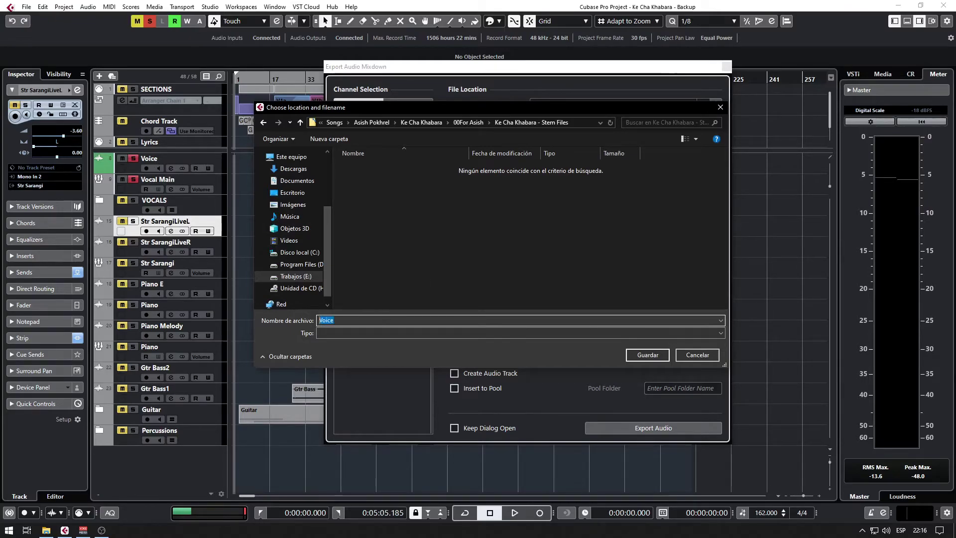
{"action": "type", "text": " Vocal"}
{"action": "key", "text": "Return"}
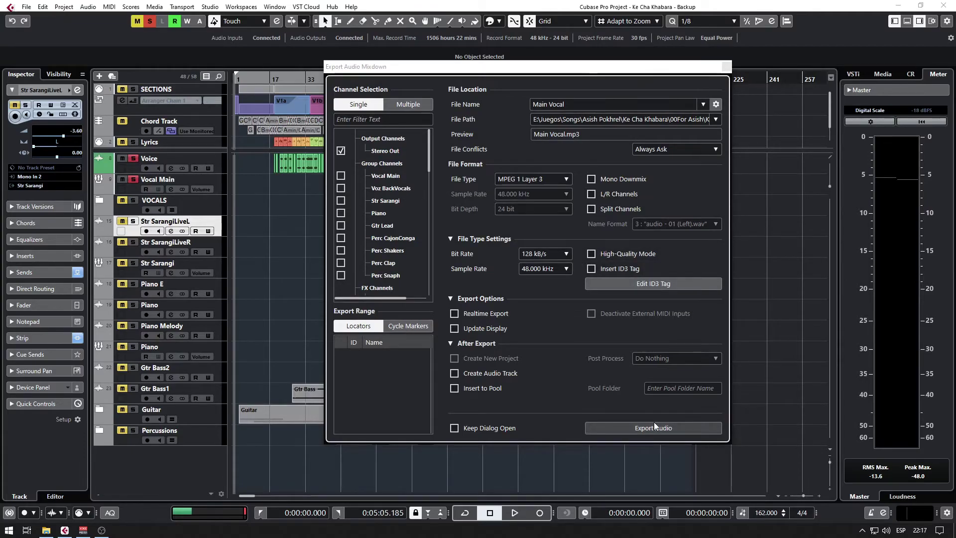
Switch the Main Vocal export's file format from MP3 to Wave.
{"action": "left_click", "coordinate": [558, 177]}
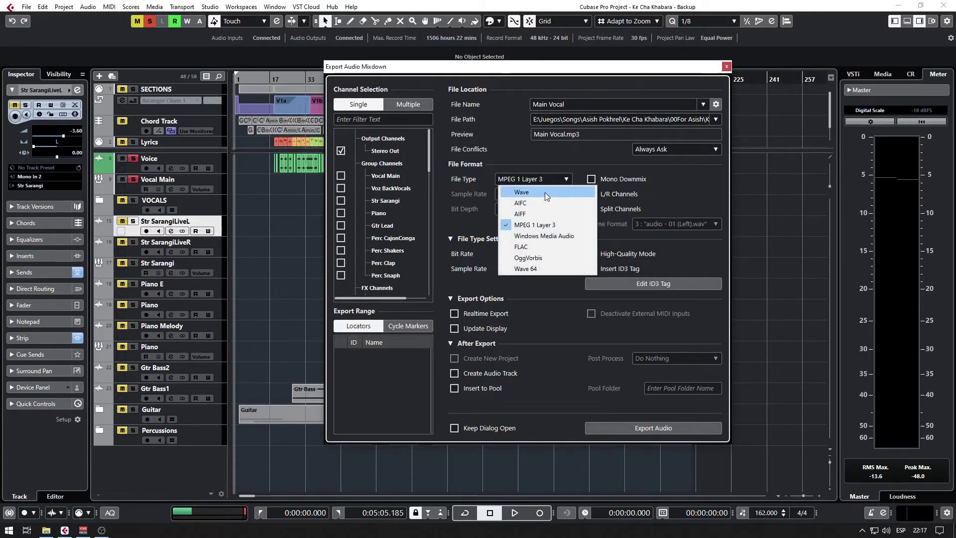
{"action": "left_click", "coordinate": [544, 193]}
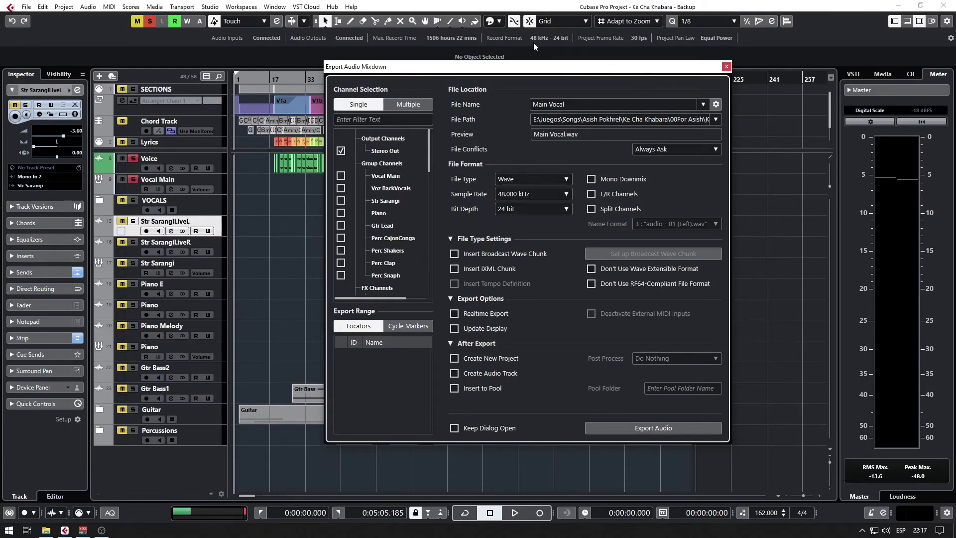
Render the soloed Main Vocal stem to disk as a Wave file.
{"action": "left_click", "coordinate": [664, 427]}
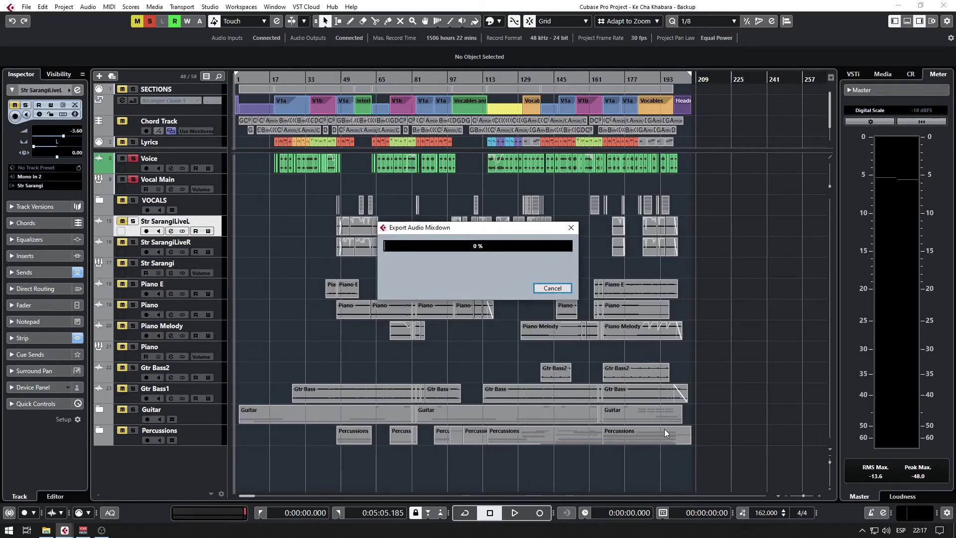